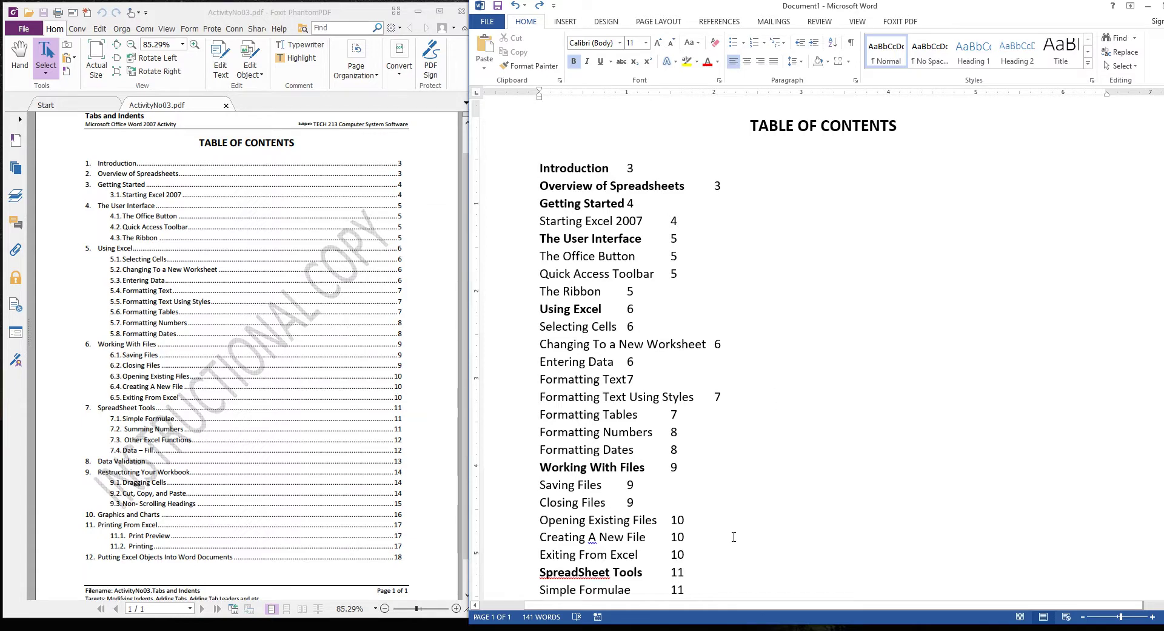
# Step: Select all table of contents entries from Introduction through Putting Excel Objects Into Word Documents, leaving out the title
pyautogui.scroll(-5, 716, 529)
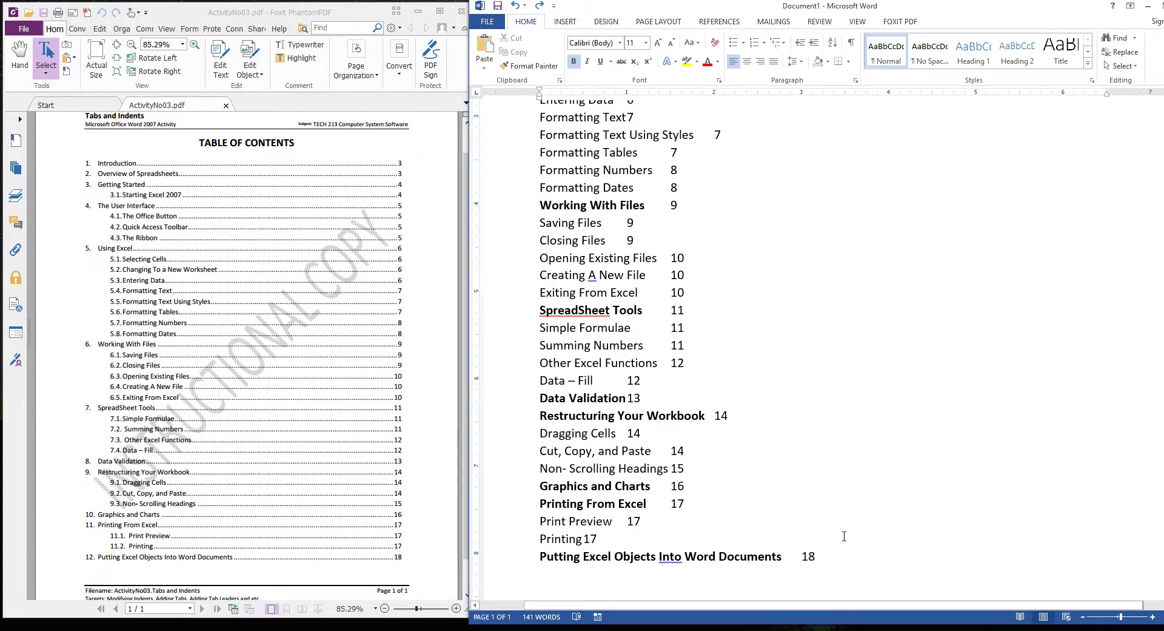
pyautogui.scroll(5, 844, 536)
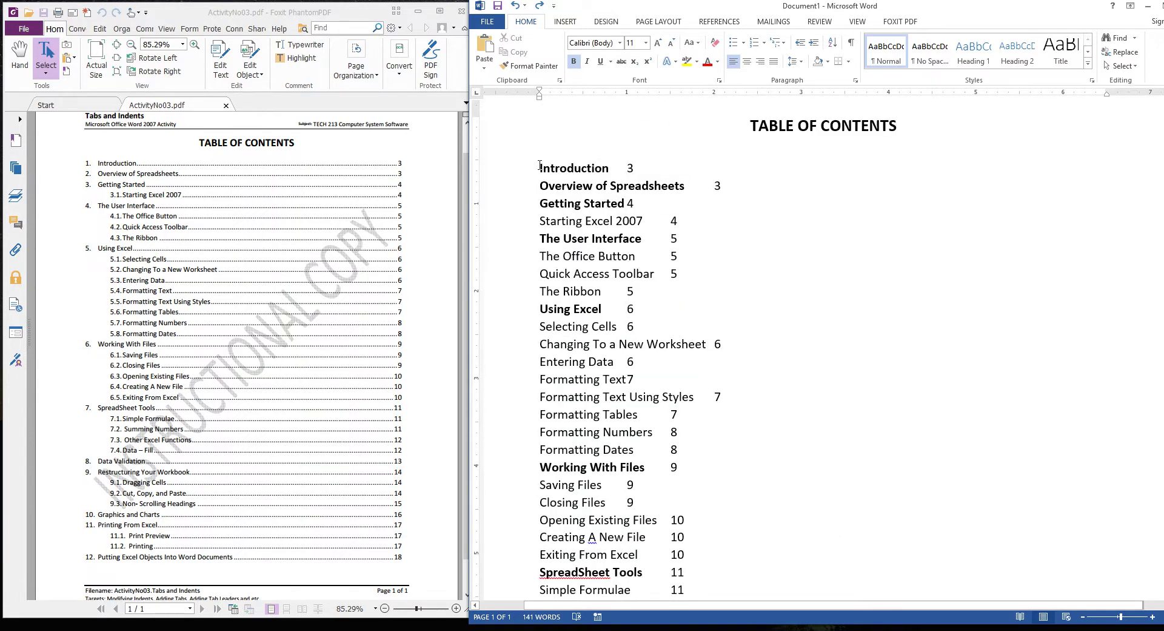
pyautogui.moveTo(529, 170); pyautogui.dragTo(868, 414)
pyautogui.scroll(10, 768, 315)
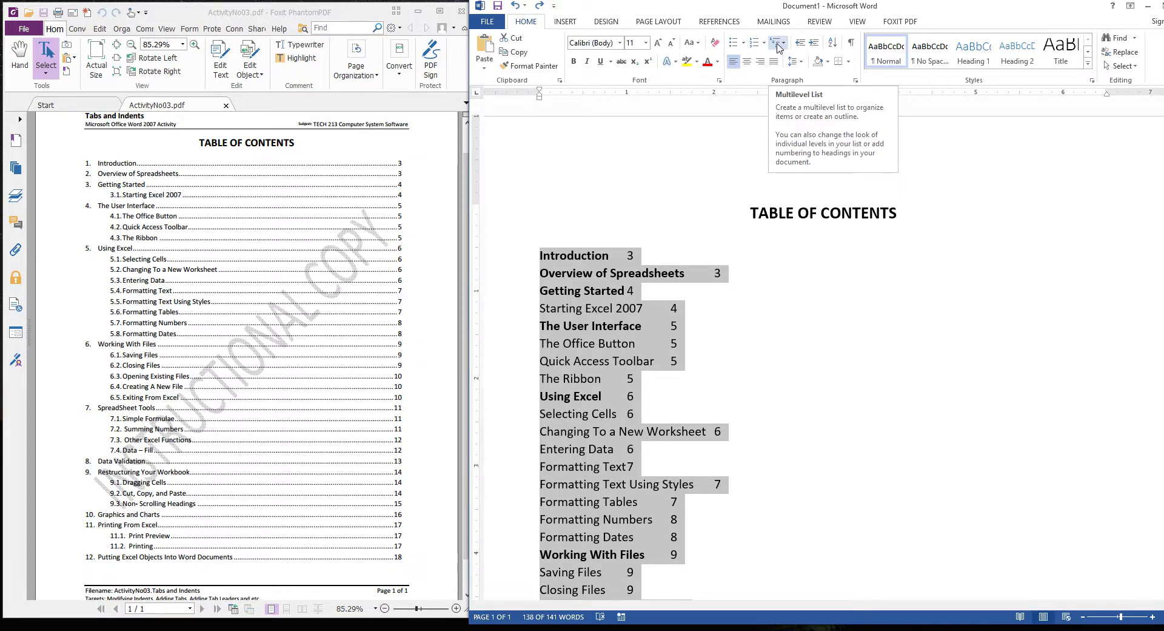
pyautogui.click(743, 43)
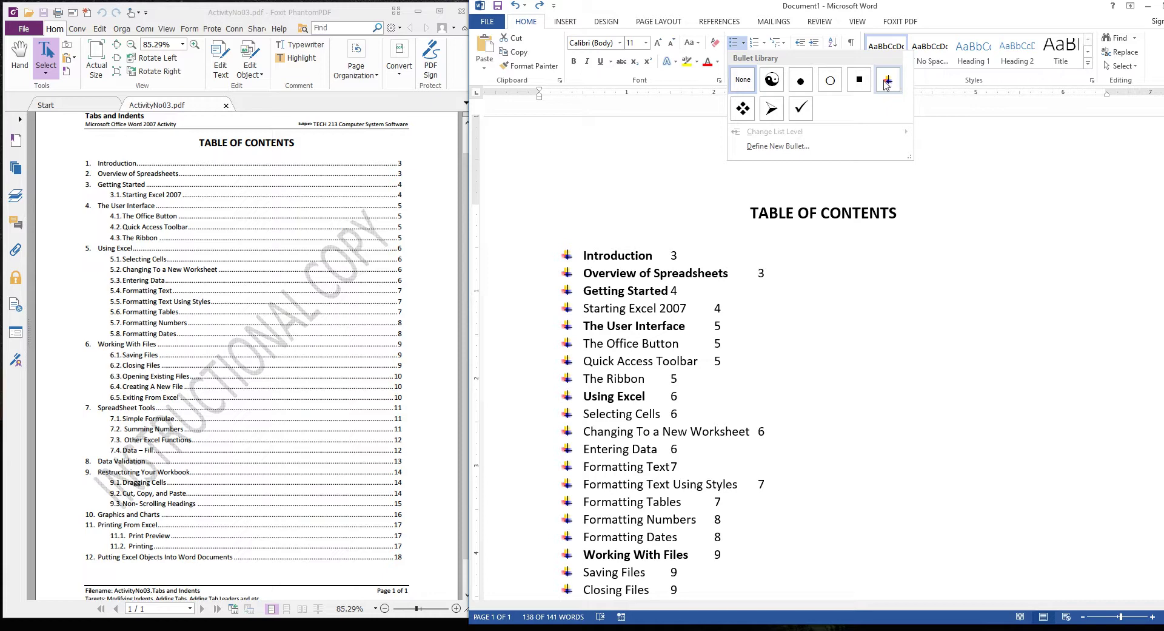
pyautogui.click(743, 79)
pyautogui.click(765, 43)
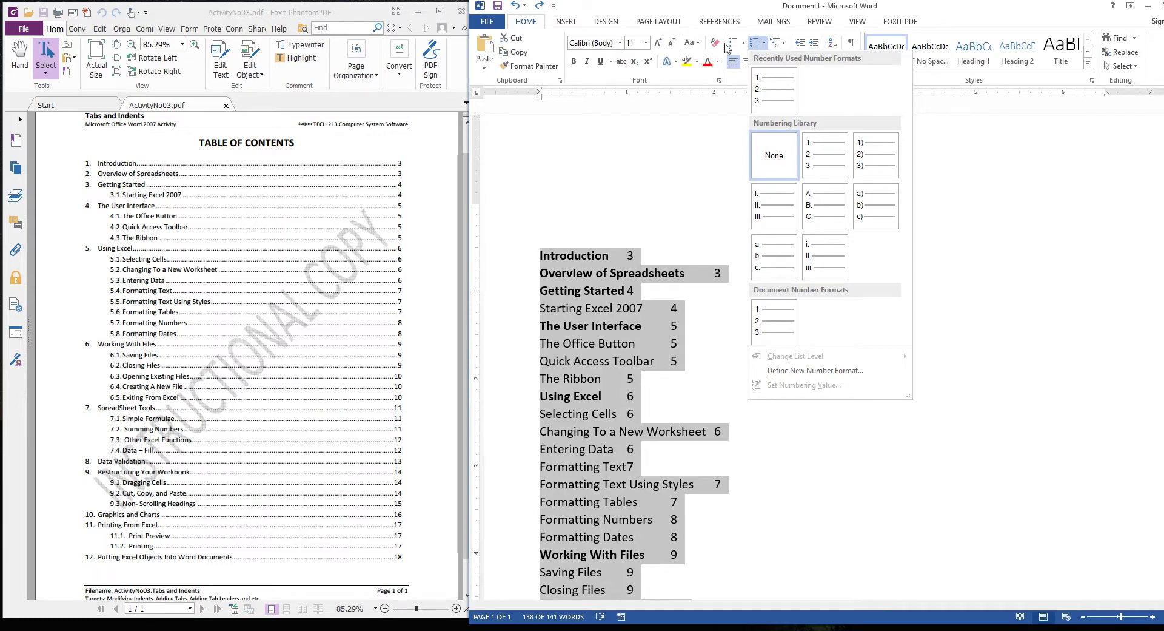
# Step: Apply the 1., 1.1., 1.1.1. multilevel list format to the selected table of contents entries
pyautogui.click(783, 43)
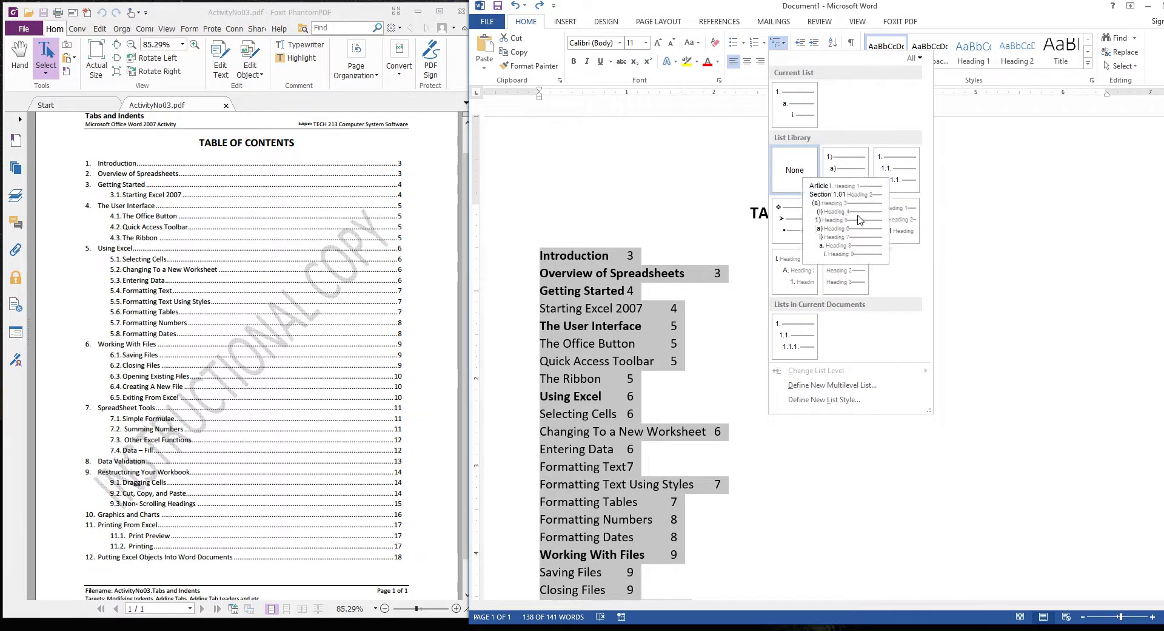
pyautogui.moveTo(790, 261)
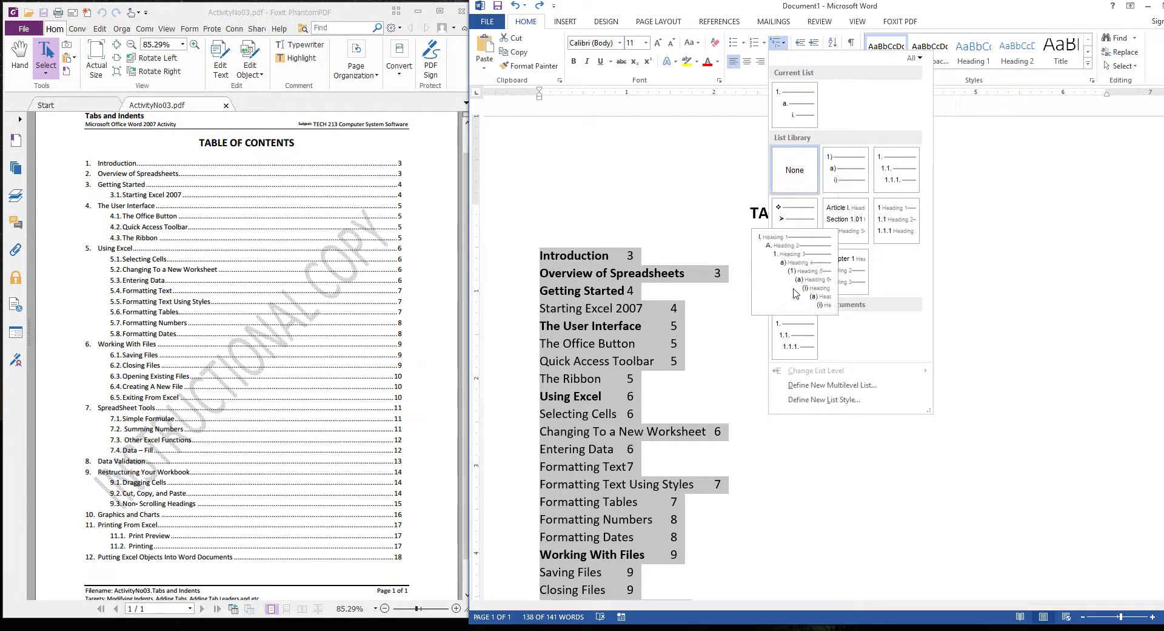
pyautogui.moveTo(793, 236)
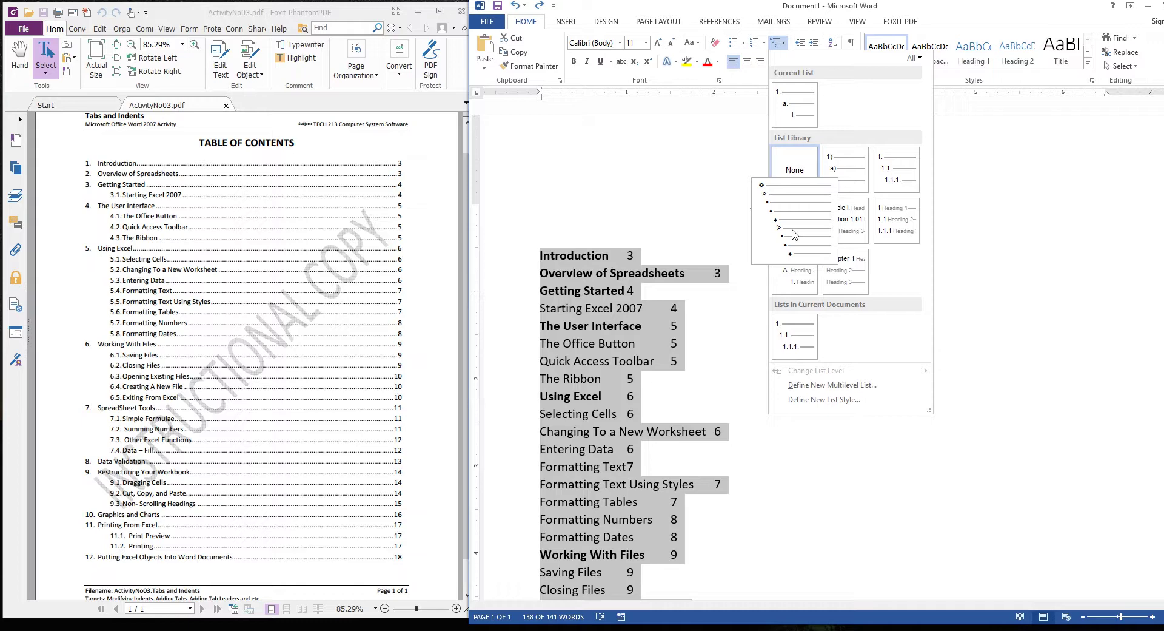
pyautogui.moveTo(900, 224)
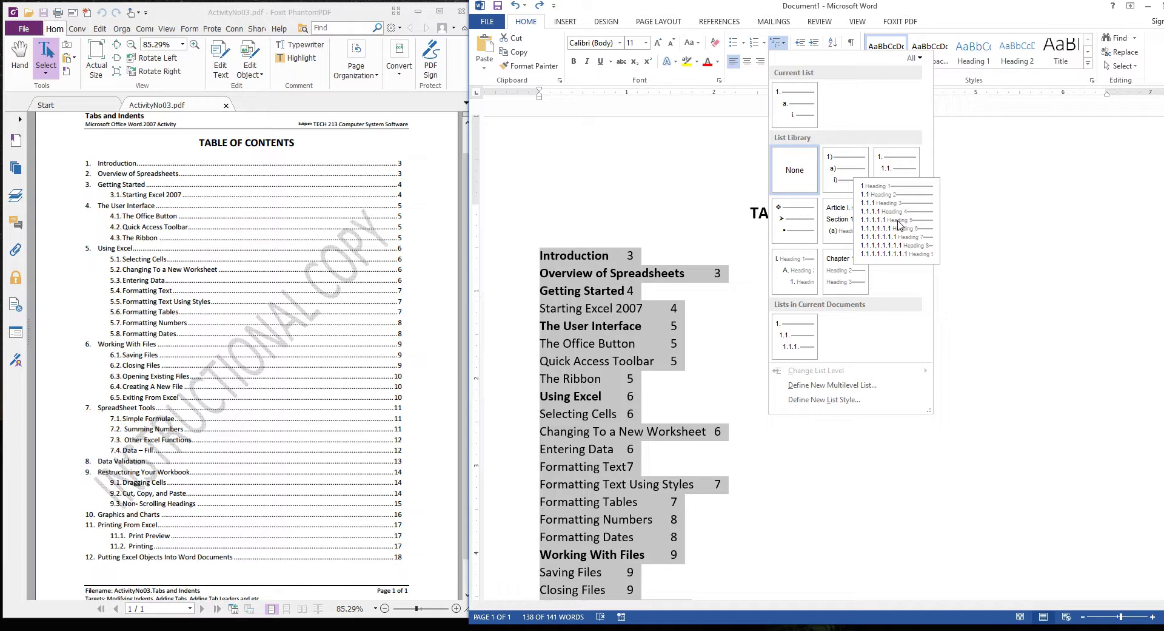
pyautogui.moveTo(902, 172)
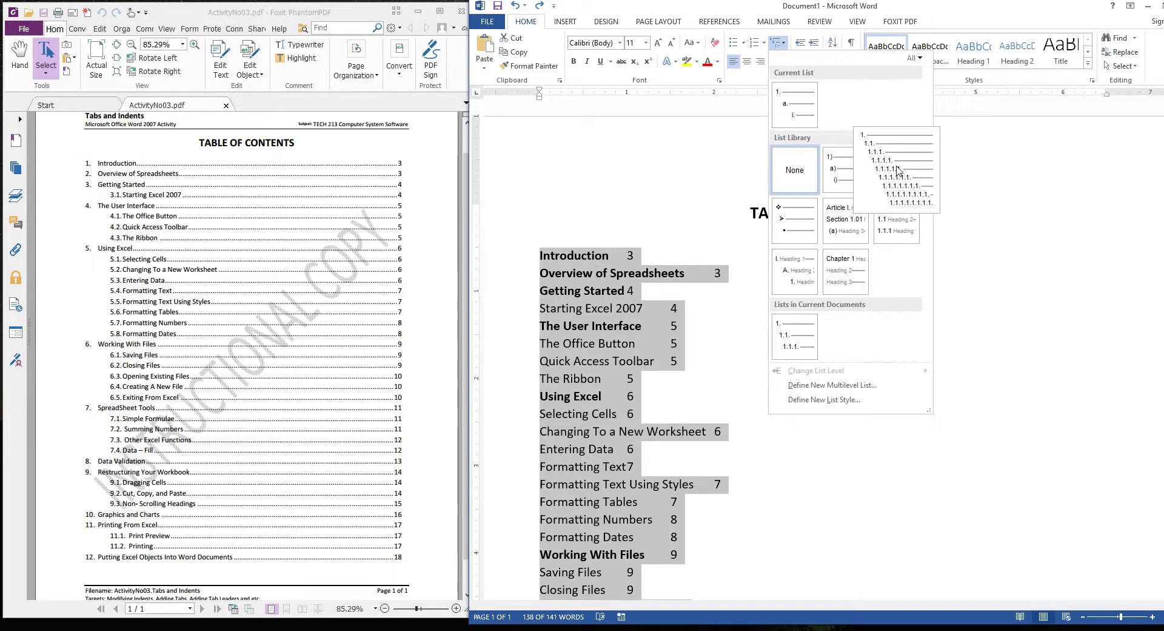
pyautogui.click(889, 168)
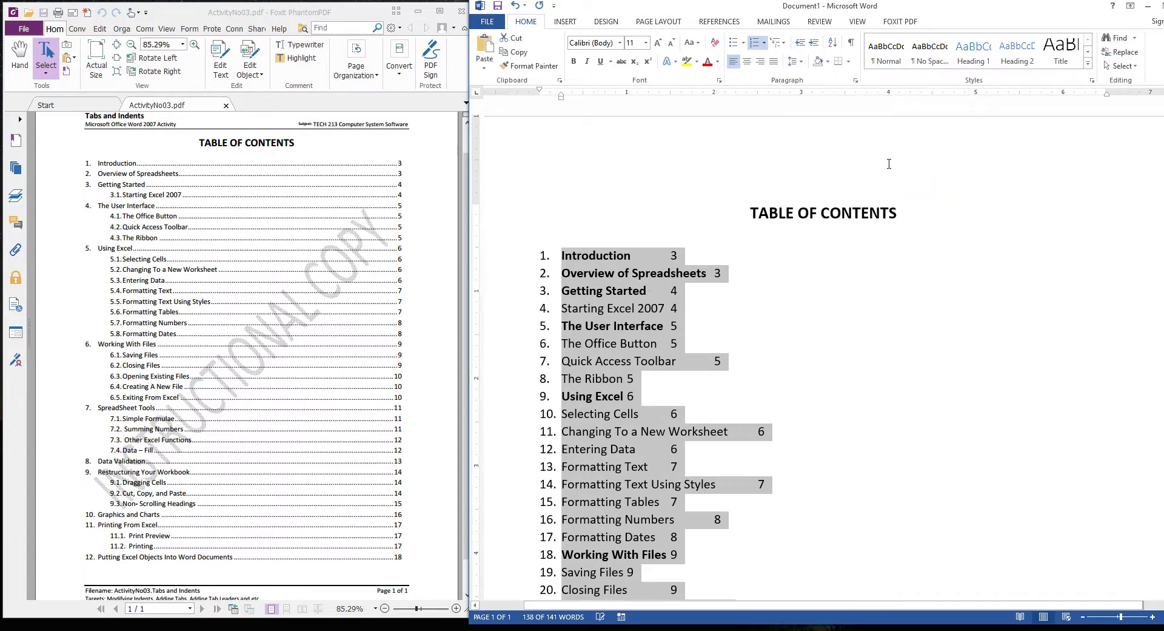
pyautogui.scroll(-4, 613, 344)
pyautogui.scroll(-3, 613, 344)
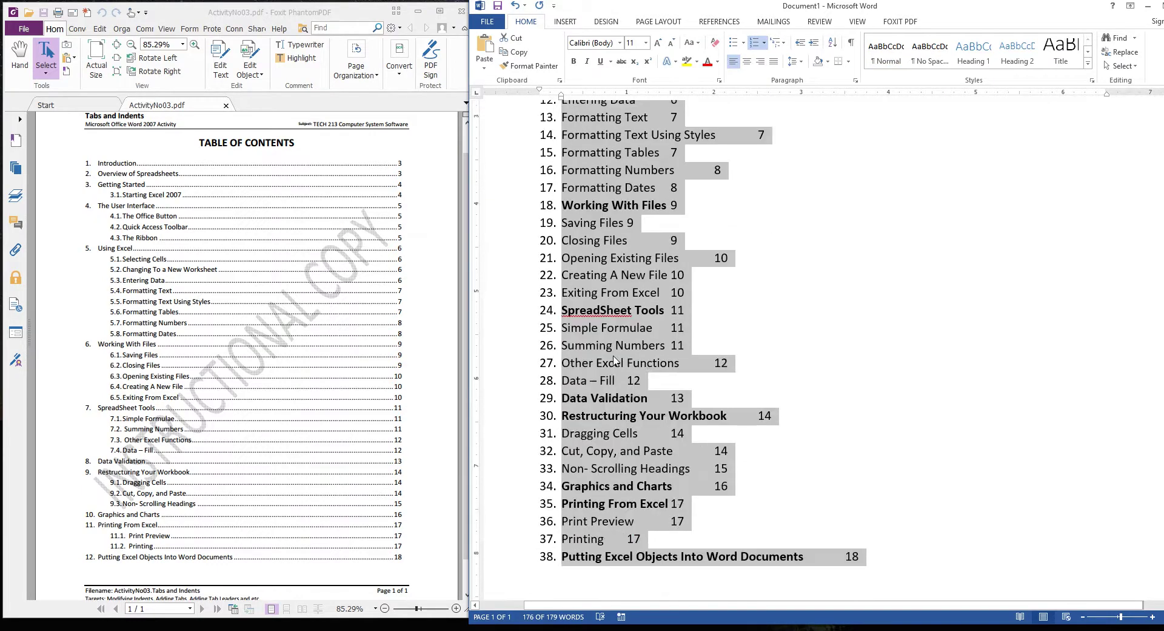
pyautogui.scroll(7, 615, 360)
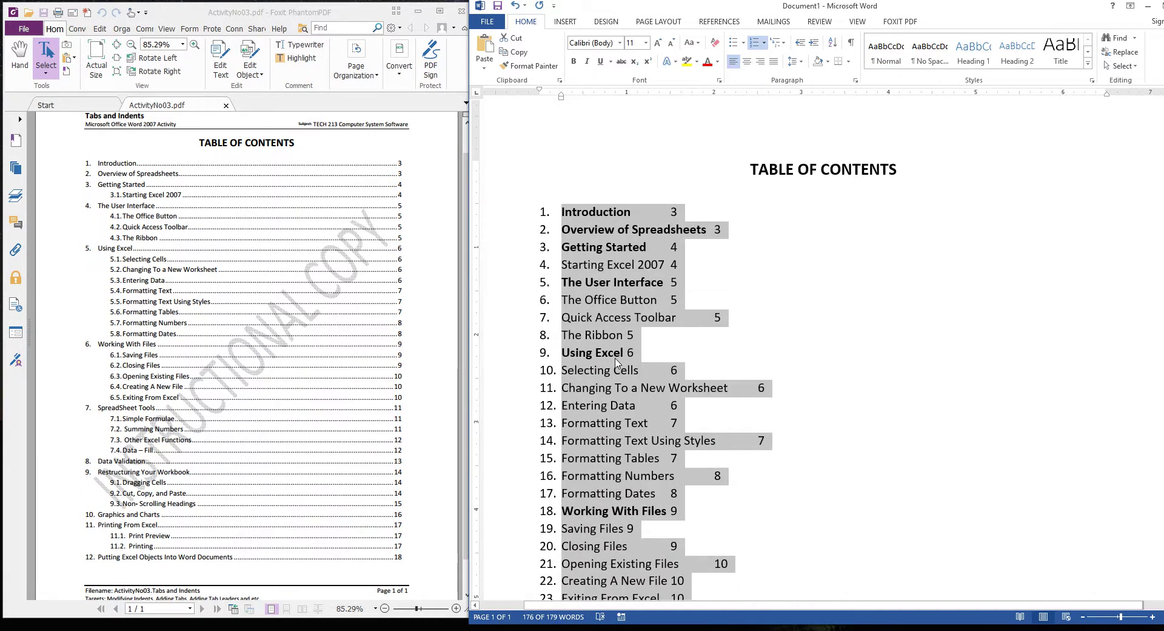
# Step: Change the Starting Excel 2007 entry to the second list level (1.1.) under Getting Started
pyautogui.click(618, 265)
pyautogui.click(565, 265)
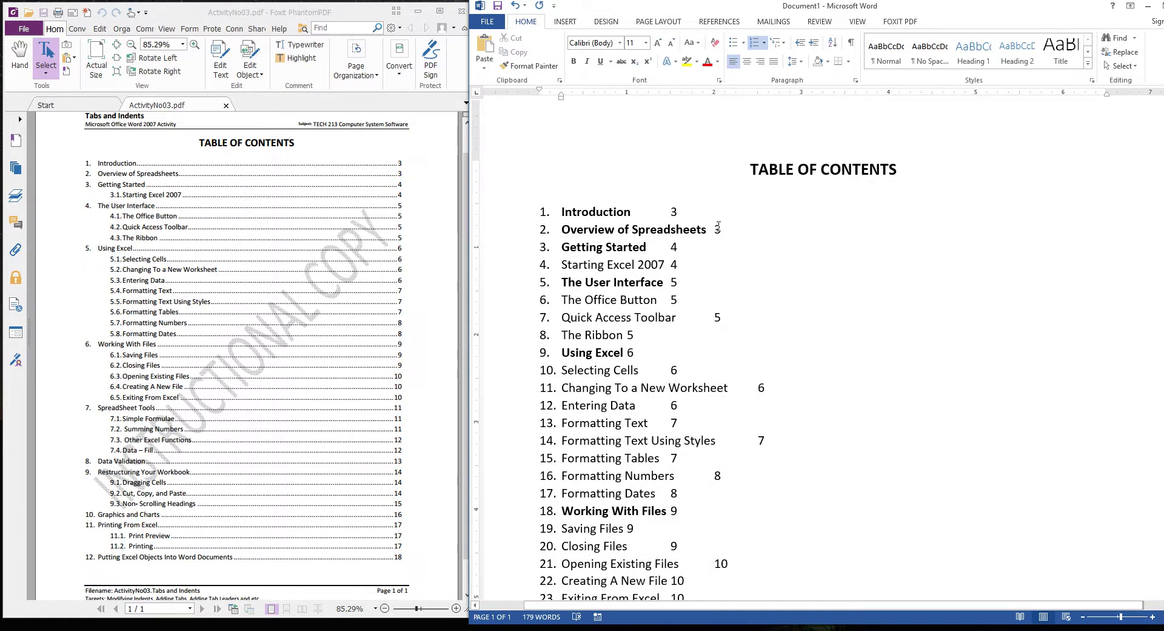
pyautogui.tripleClick(615, 269)
pyautogui.press('End')
pyautogui.tripleClick(696, 264)
pyautogui.click(784, 43)
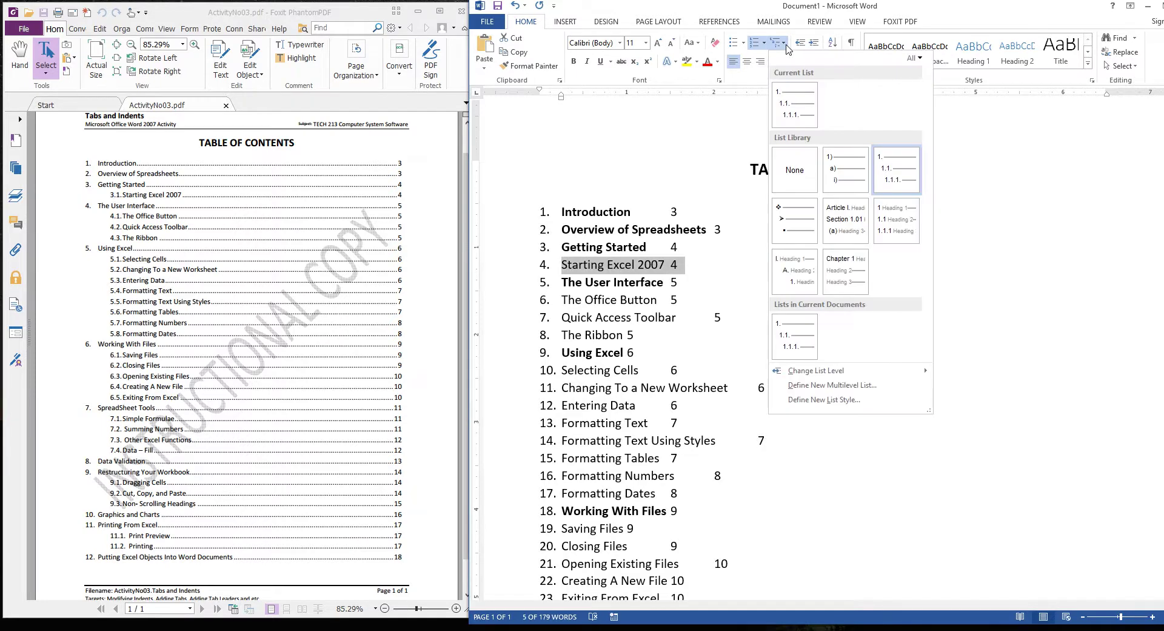
pyautogui.moveTo(818, 373)
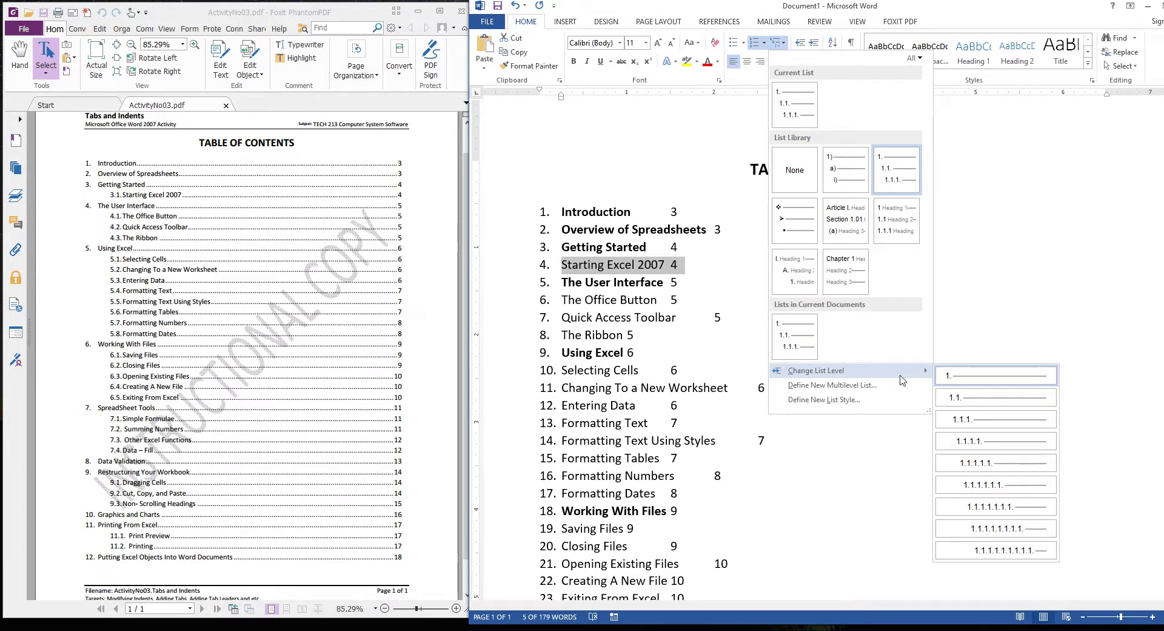
pyautogui.click(950, 401)
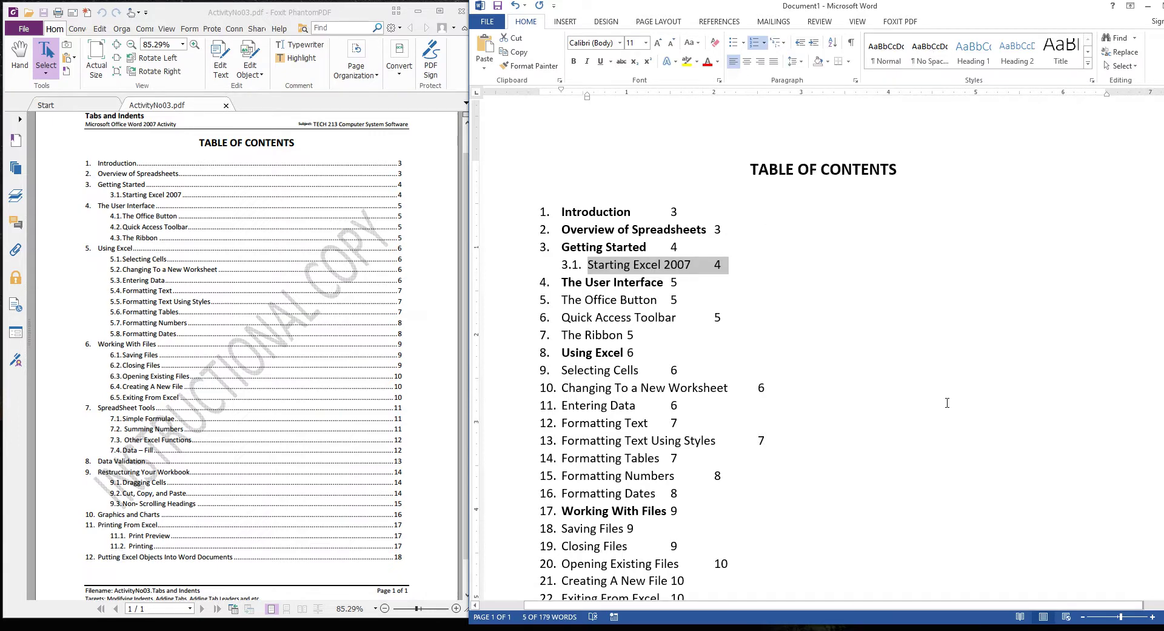
# Step: Change The Office Button, Quick Access Toolbar and The Ribbon to the second list level under The User Interface
pyautogui.moveTo(561, 300); pyautogui.dragTo(637, 336)
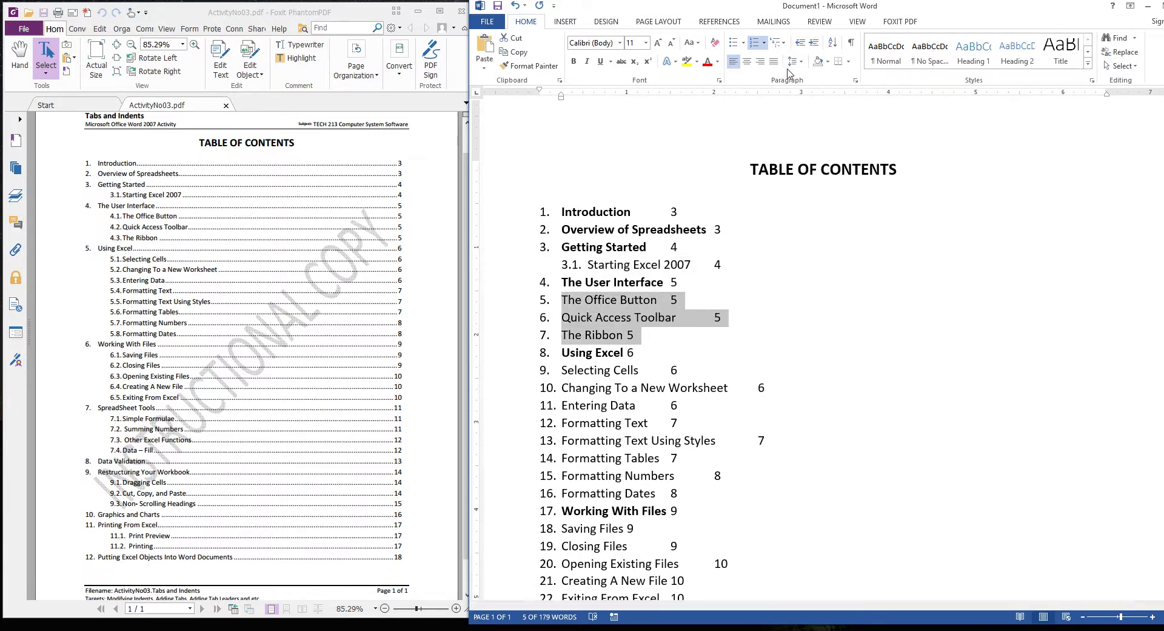
pyautogui.click(777, 42)
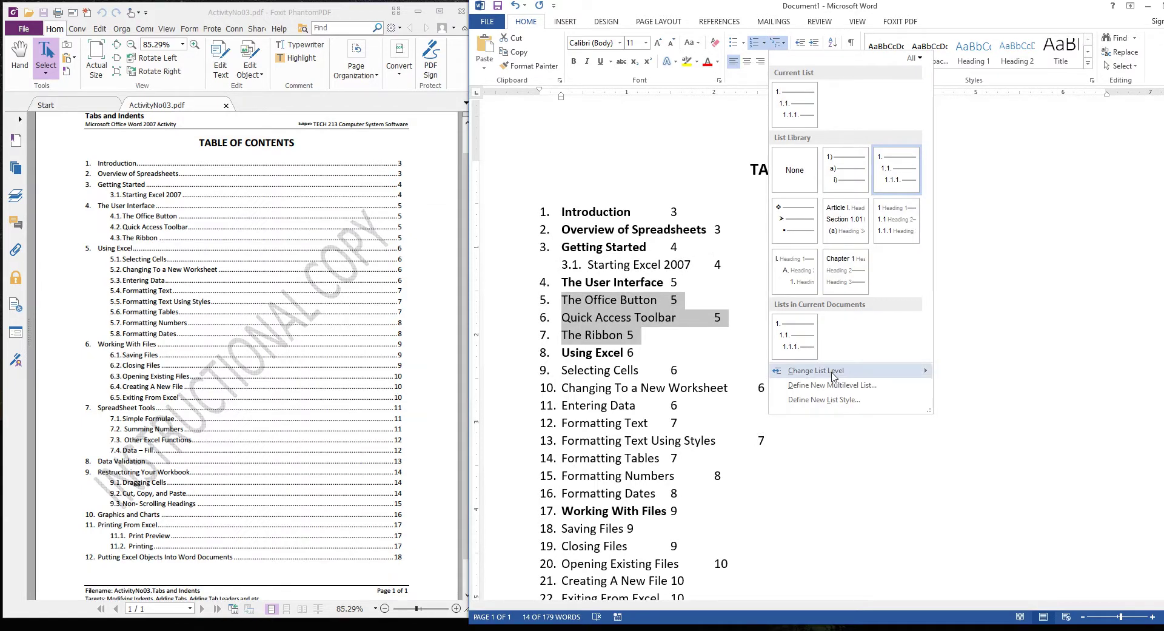
pyautogui.moveTo(834, 377)
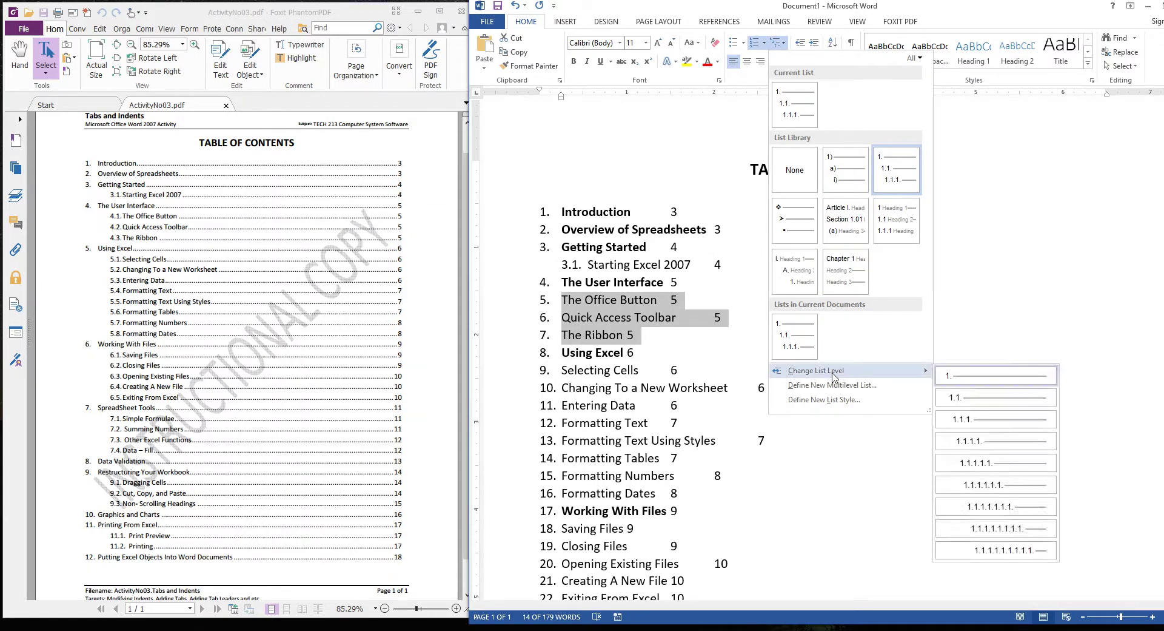
pyautogui.click(963, 396)
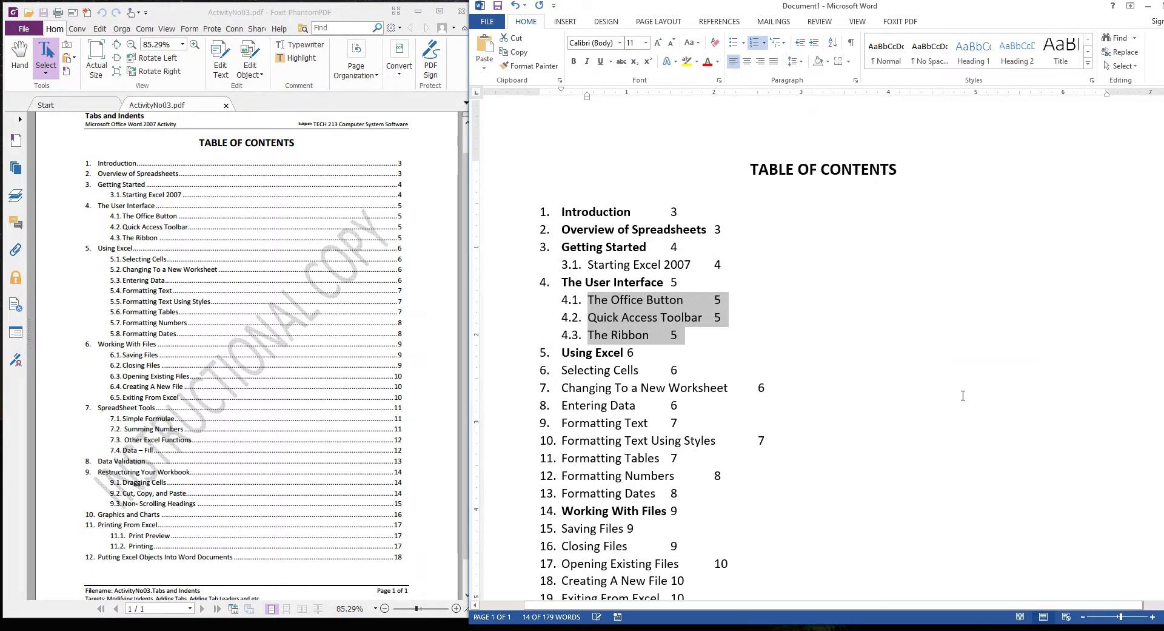
# Step: Demote Selecting Cells, Changing To a New Worksheet, Entering Data and Formatting Text one by one to the second level under Using Excel
pyautogui.click(562, 371)
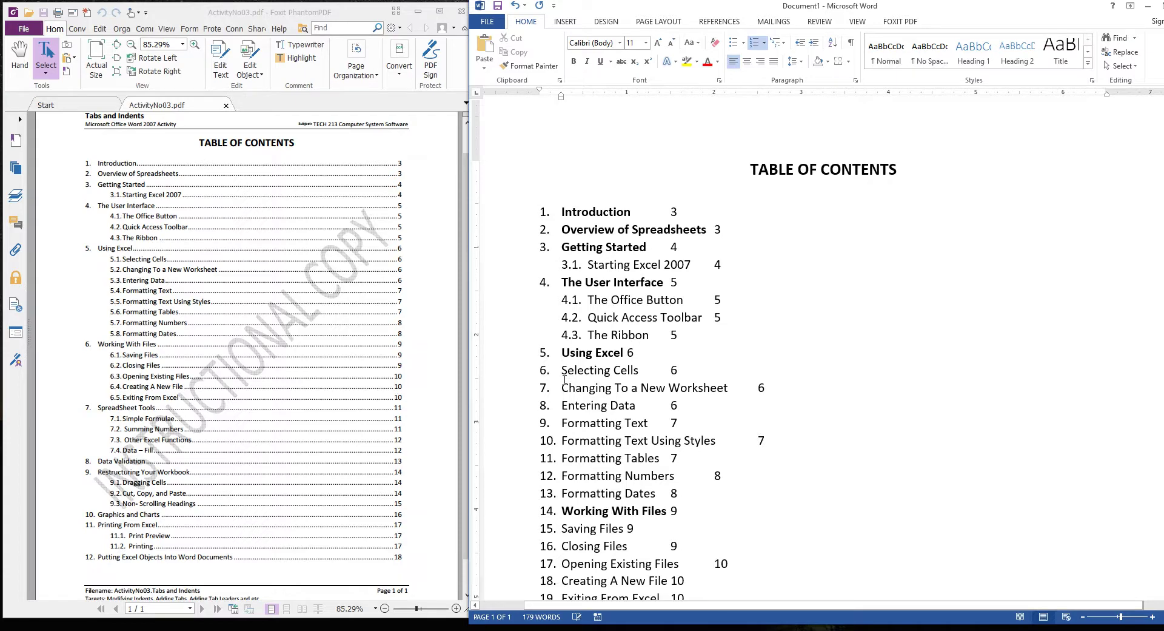
pyautogui.press('Tab')
pyautogui.press('Down')
pyautogui.press('Tab')
pyautogui.press('Down')
pyautogui.press('Tab')
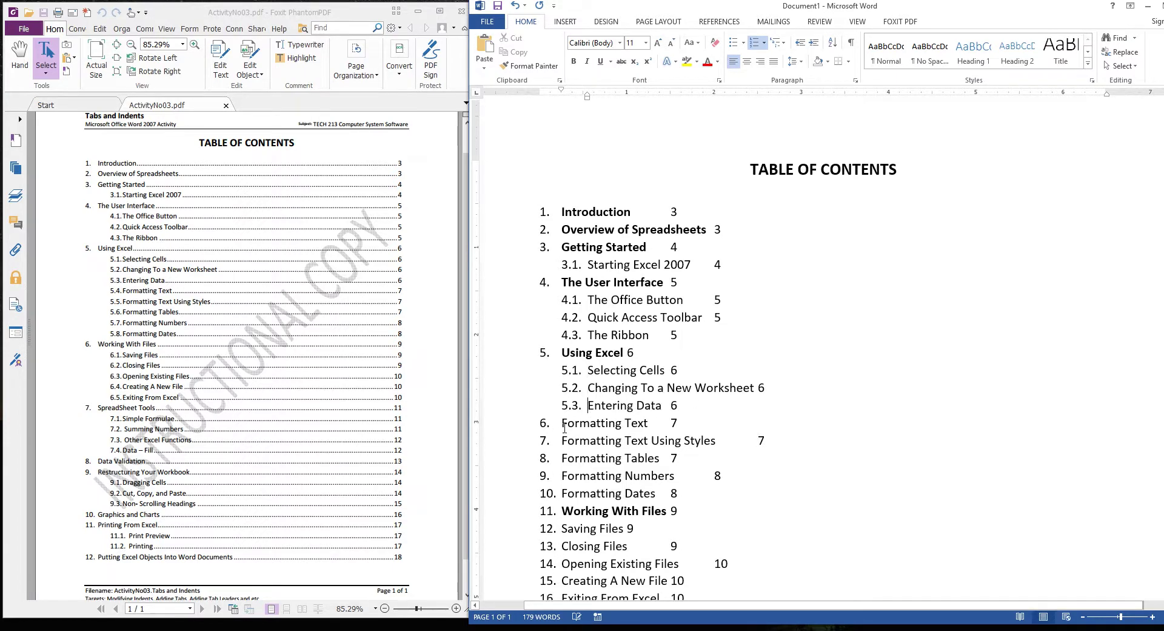
pyautogui.press('Down')
pyautogui.press('Tab')
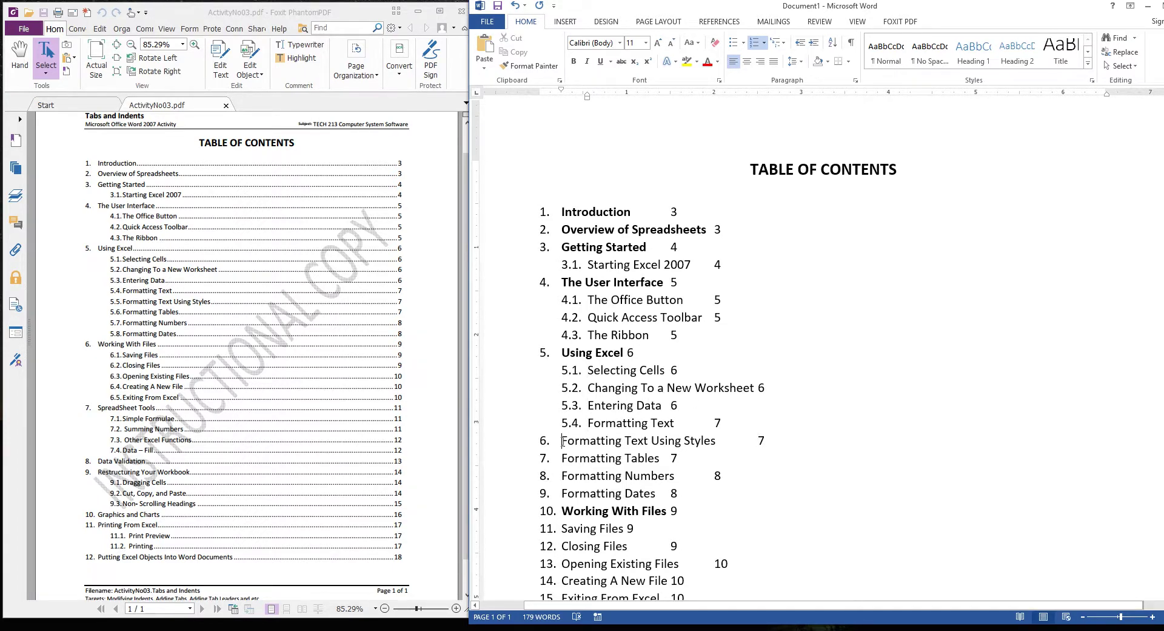
# Step: Demote the entries from Formatting Text Using Styles through Working With Files together to the second list level
pyautogui.moveTo(561, 442); pyautogui.dragTo(690, 496)
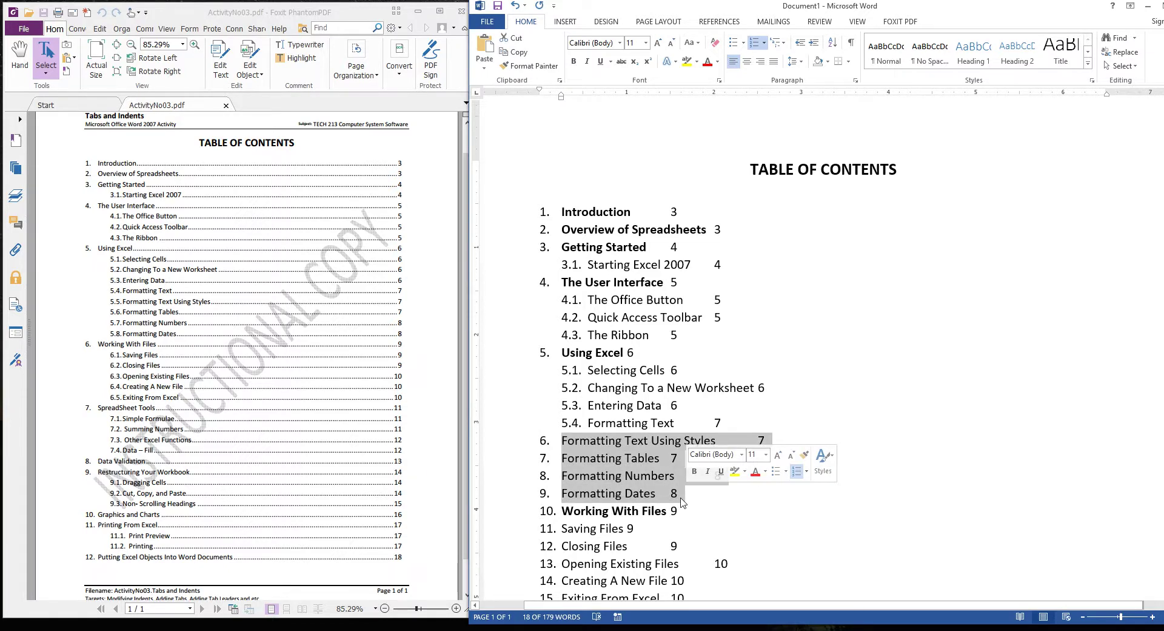
pyautogui.click(567, 438)
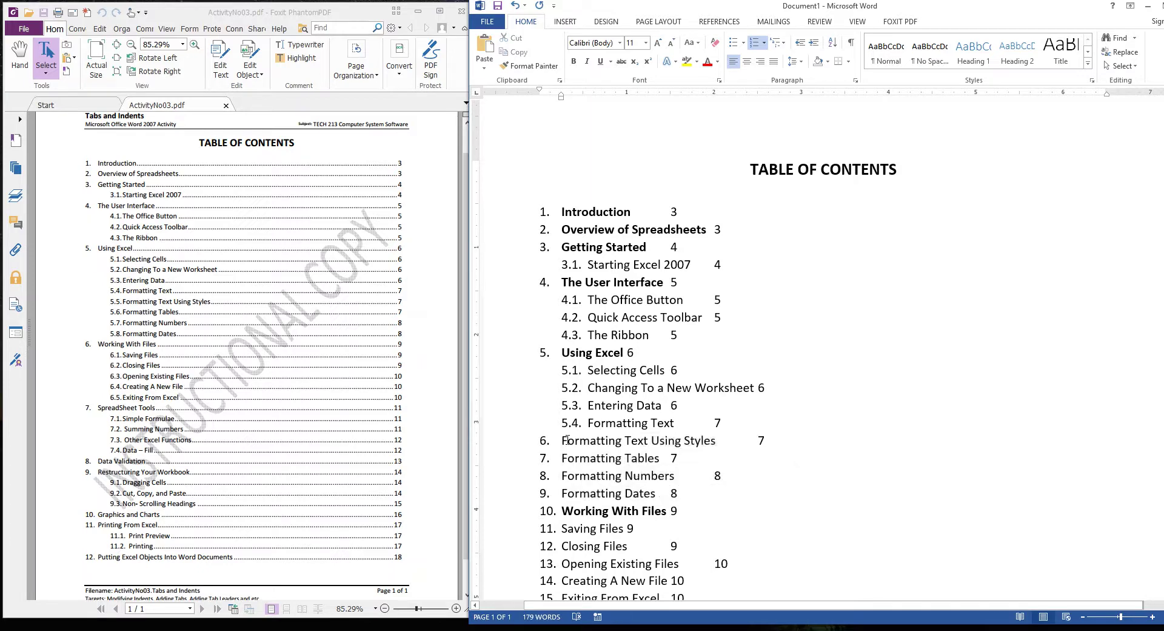
pyautogui.moveTo(567, 440); pyautogui.dragTo(698, 516)
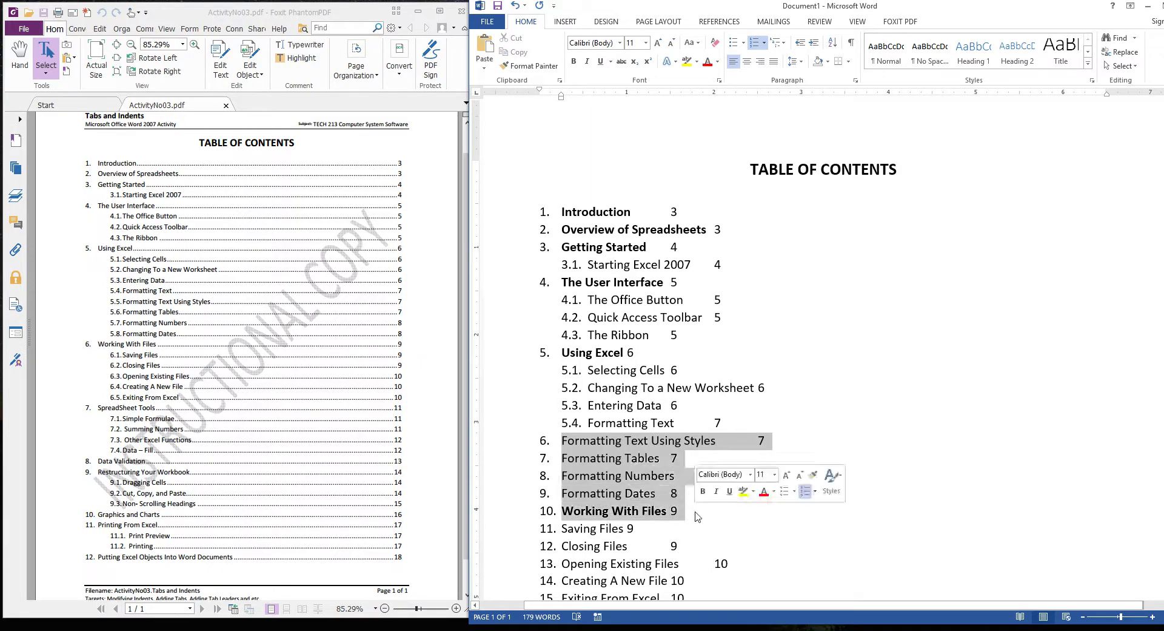
pyautogui.press('Tab')
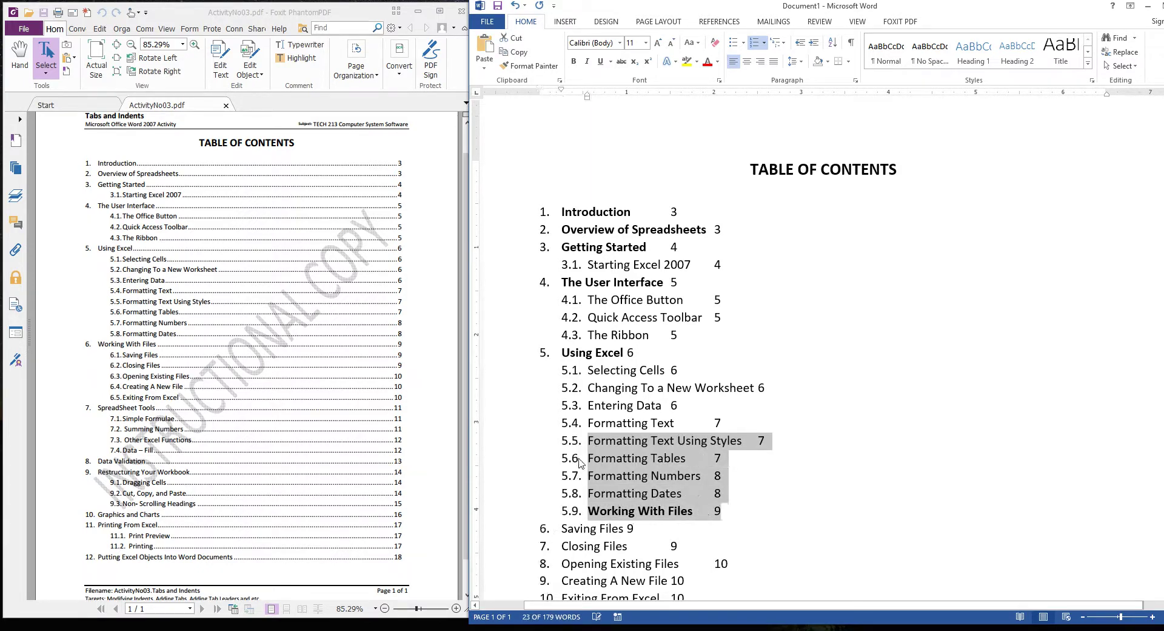
# Step: Change the Working With Files heading back to the first list level (1.)
pyautogui.click(588, 516)
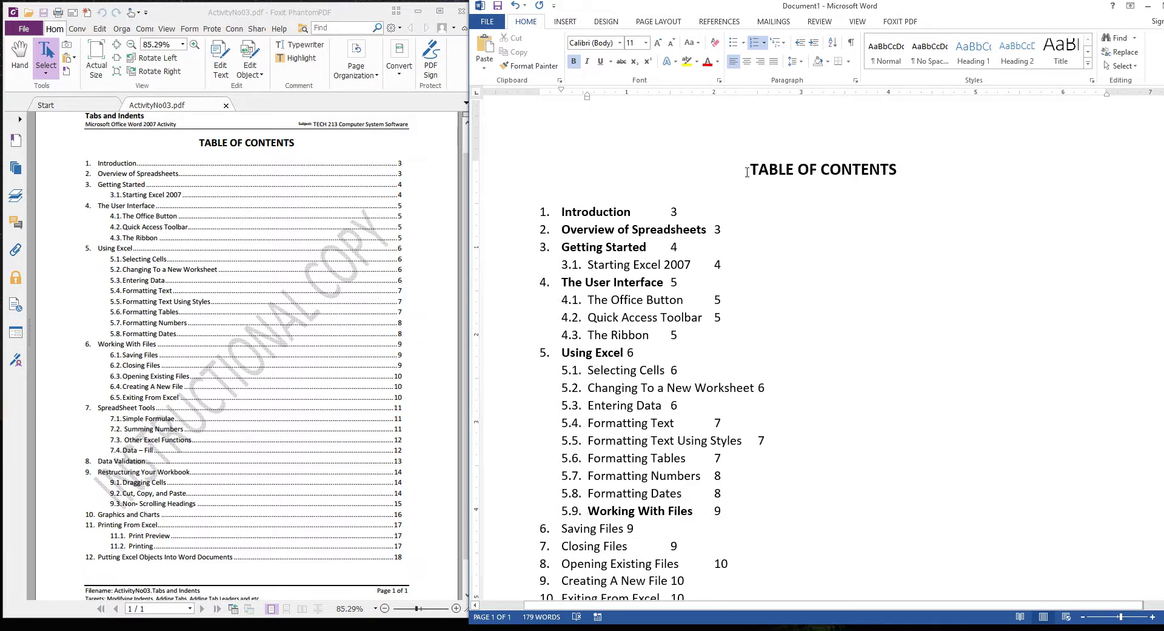
pyautogui.click(764, 43)
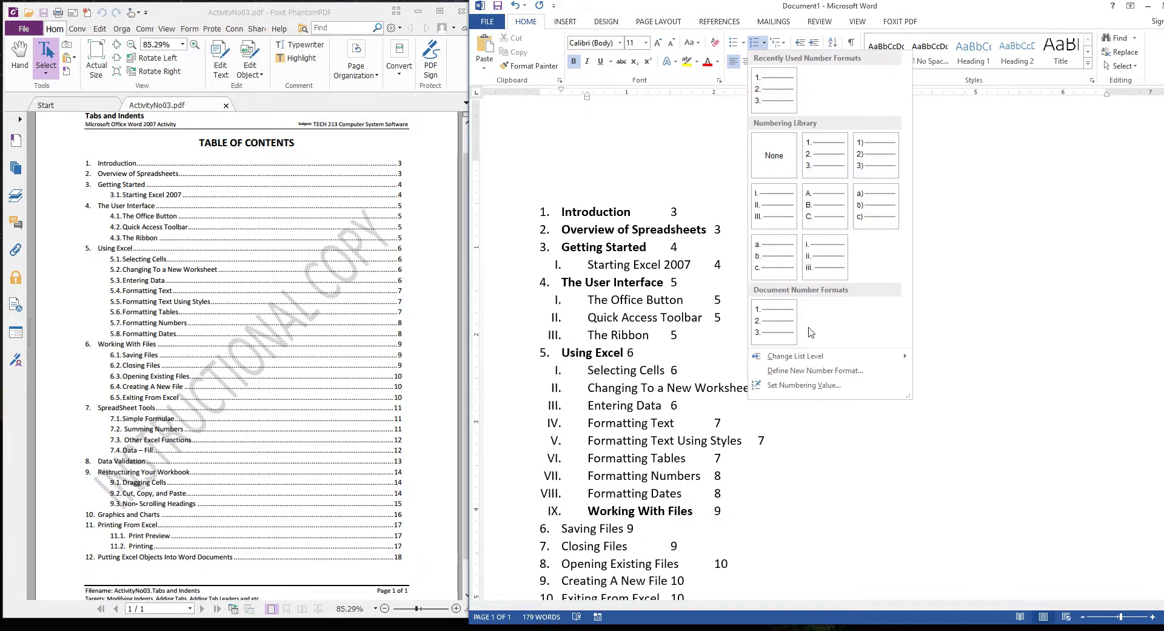
pyautogui.moveTo(814, 357)
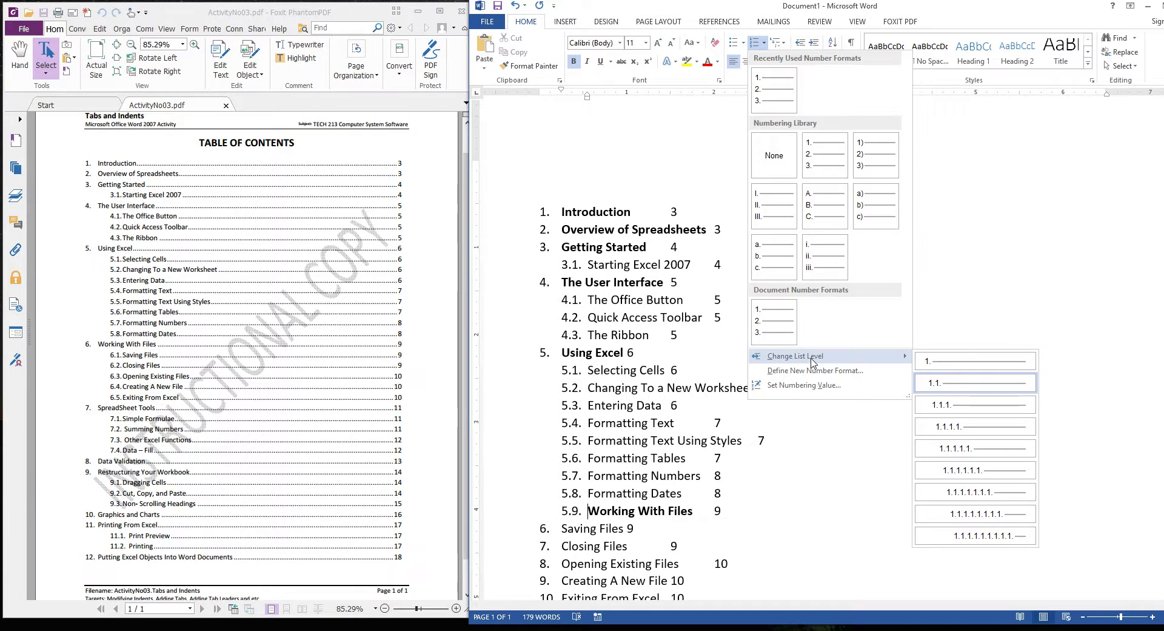
pyautogui.click(948, 362)
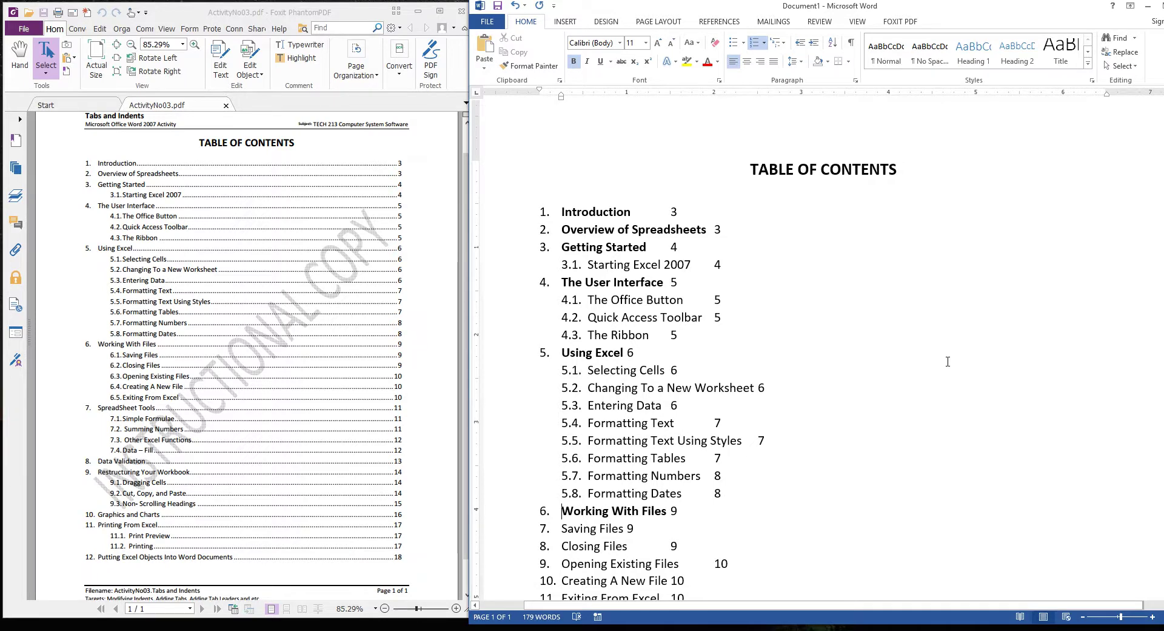
# Step: Demote the Working With Files heading to the second list level and promote it back to the first
pyautogui.press('Tab')
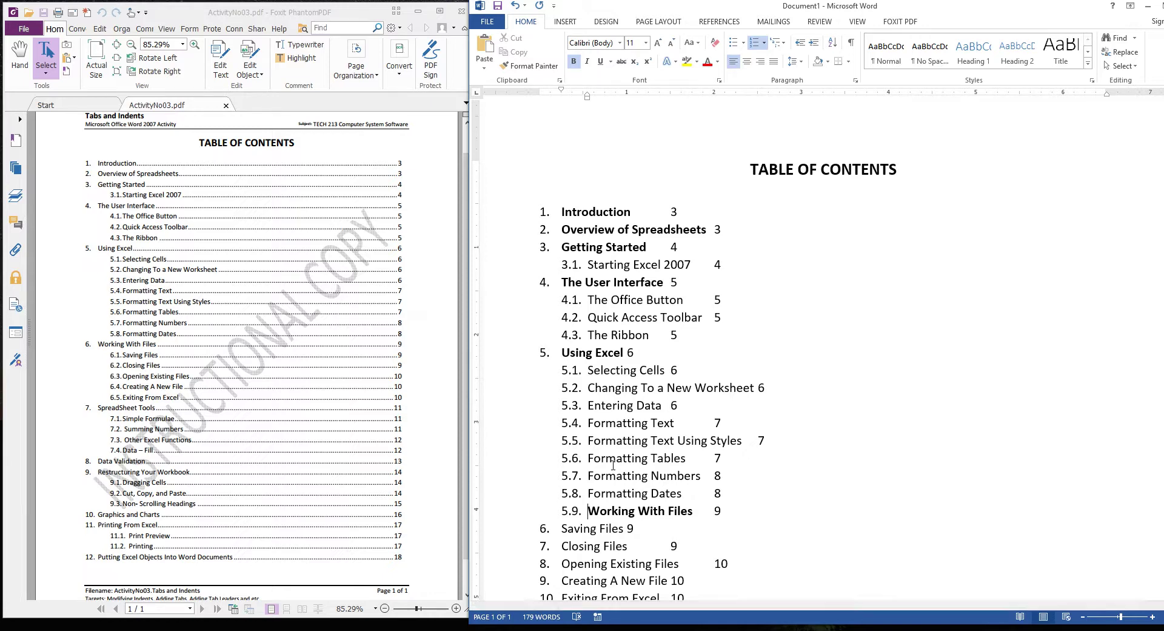
pyautogui.hotkey('shift', 'Tab')
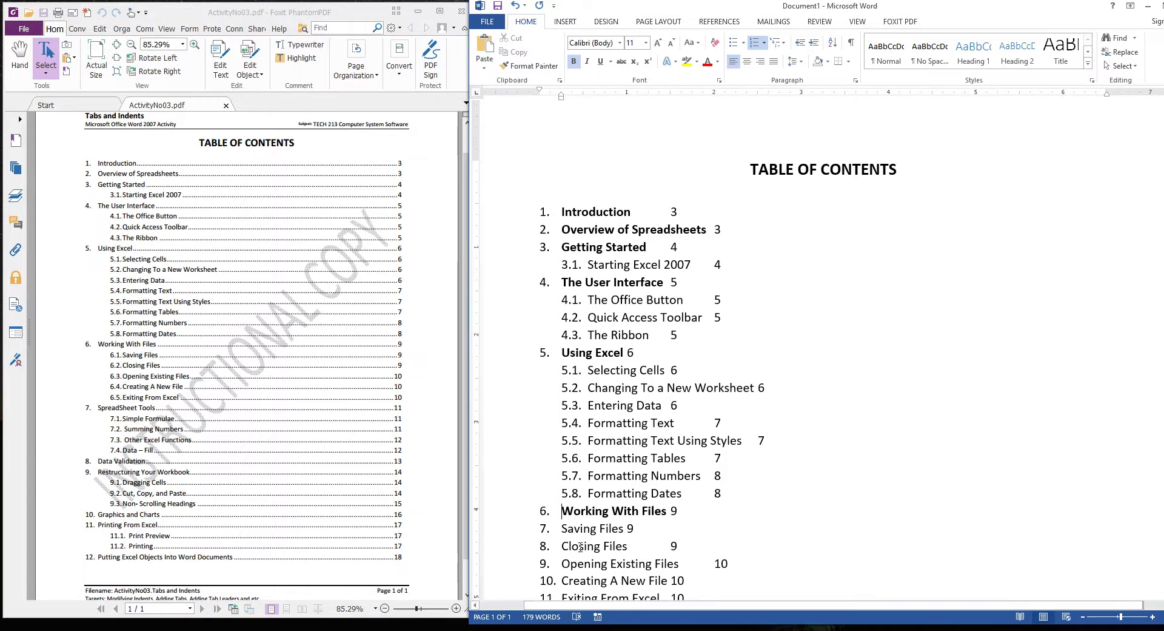
pyautogui.scroll(-3, 577, 544)
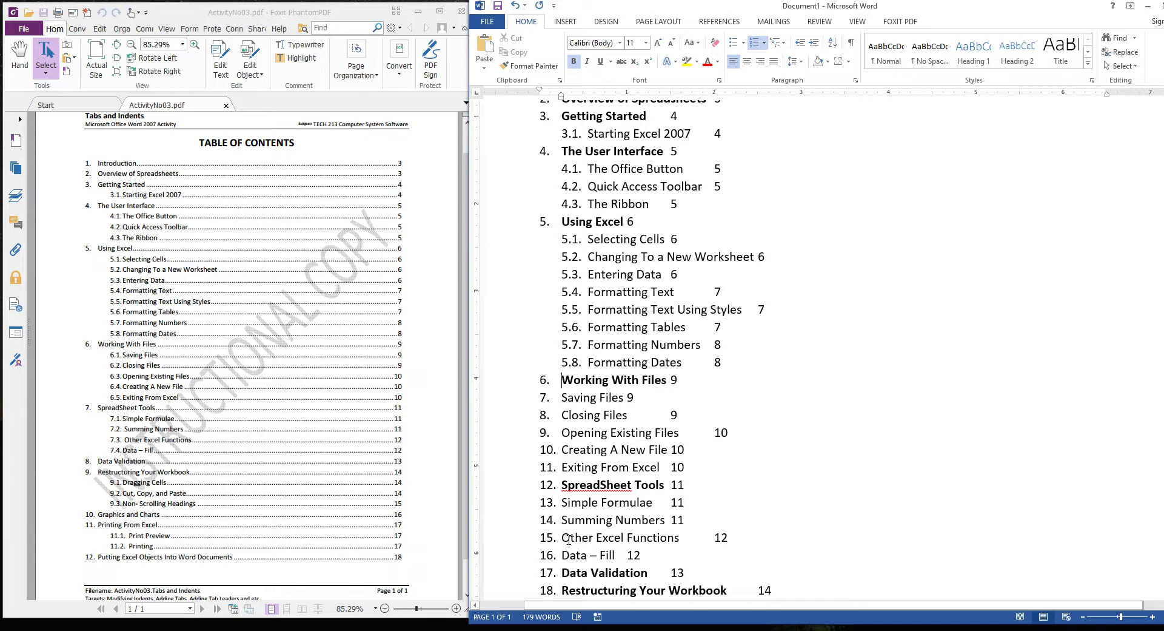
# Step: Demote the Working With Files heading and promote it back, and demote Saving Files through Exiting From Excel to the second list level beneath it
pyautogui.press('Tab')
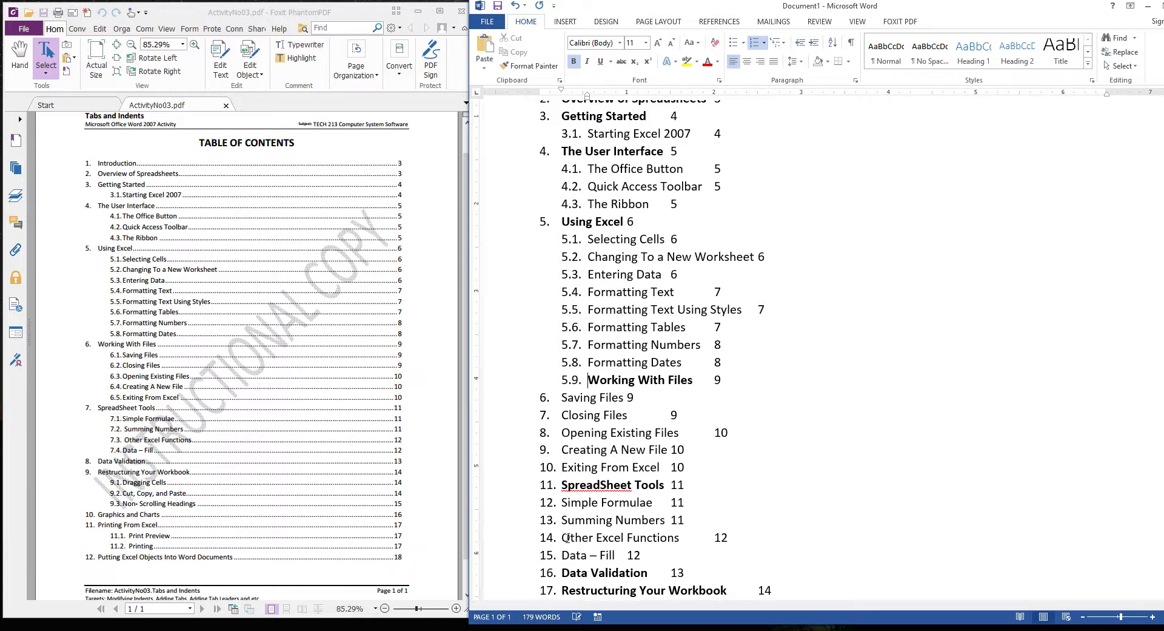
pyautogui.hotkey('shift', 'Tab')
pyautogui.scroll(-1, 567, 537)
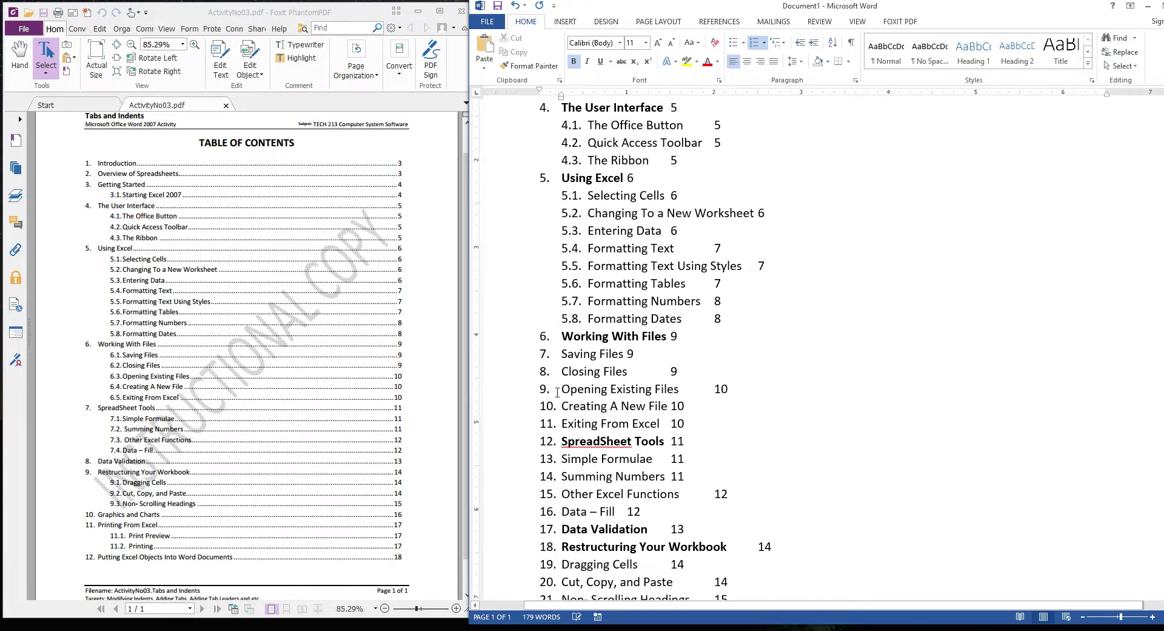
pyautogui.moveTo(564, 356); pyautogui.dragTo(710, 437)
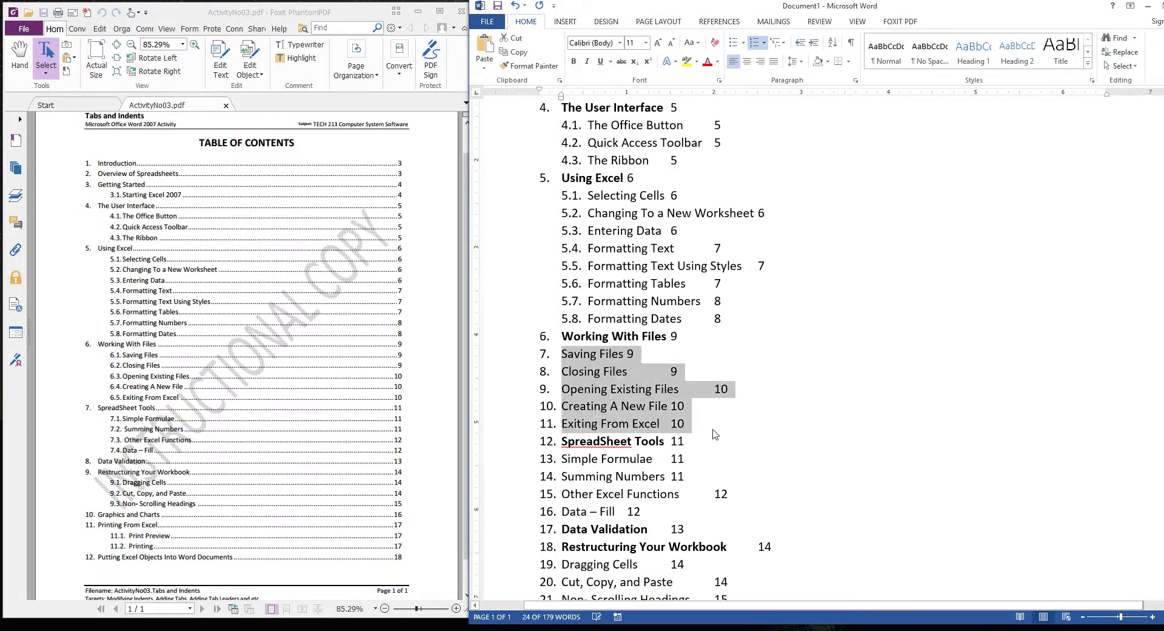
pyautogui.press('Tab')
# Step: Demote Simple Formulae through Data – Fill and Dragging Cells through Non- Scrolling Headings to the second list level under their headings
pyautogui.scroll(-2, 712, 432)
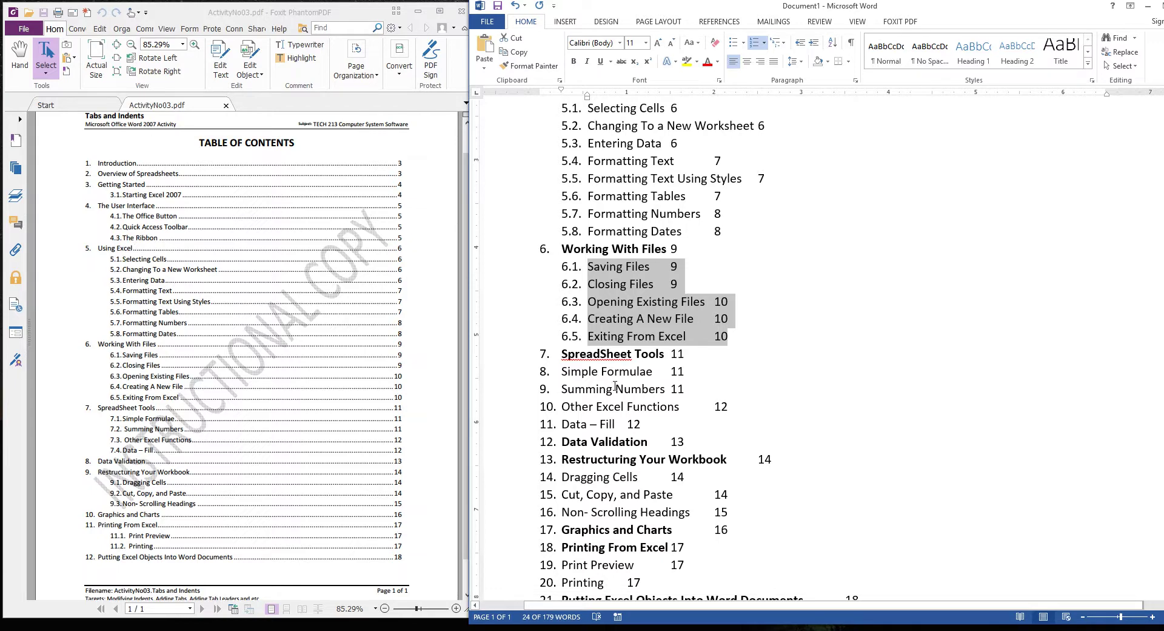
pyautogui.moveTo(561, 370); pyautogui.dragTo(649, 425)
pyautogui.press('Tab')
pyautogui.moveTo(563, 477); pyautogui.dragTo(711, 516)
pyautogui.press('Tab')
# Step: Demote Print Preview and Printing to the second list level under Printing From Excel and reselect both entries
pyautogui.scroll(-3, 598, 485)
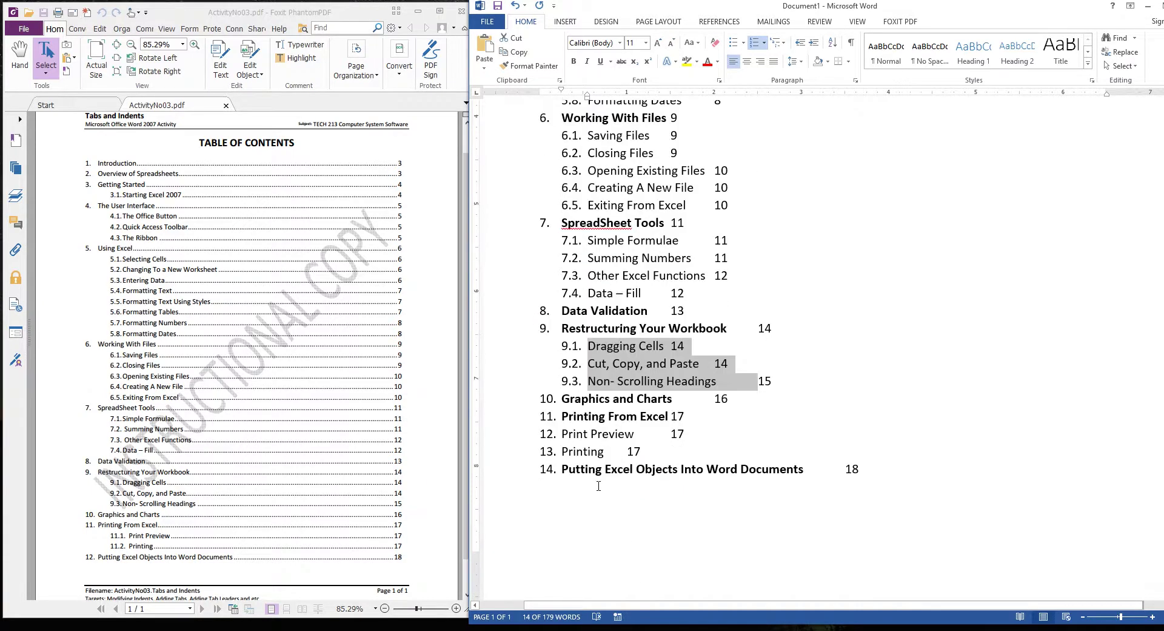
pyautogui.moveTo(563, 433); pyautogui.dragTo(658, 456)
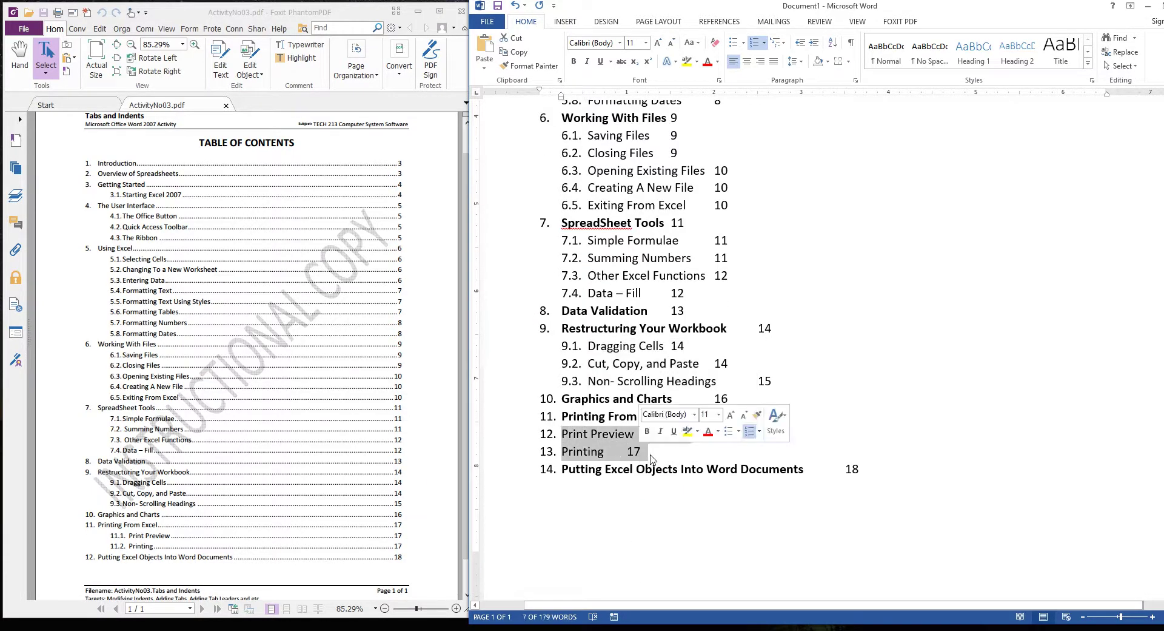
pyautogui.press('Tab')
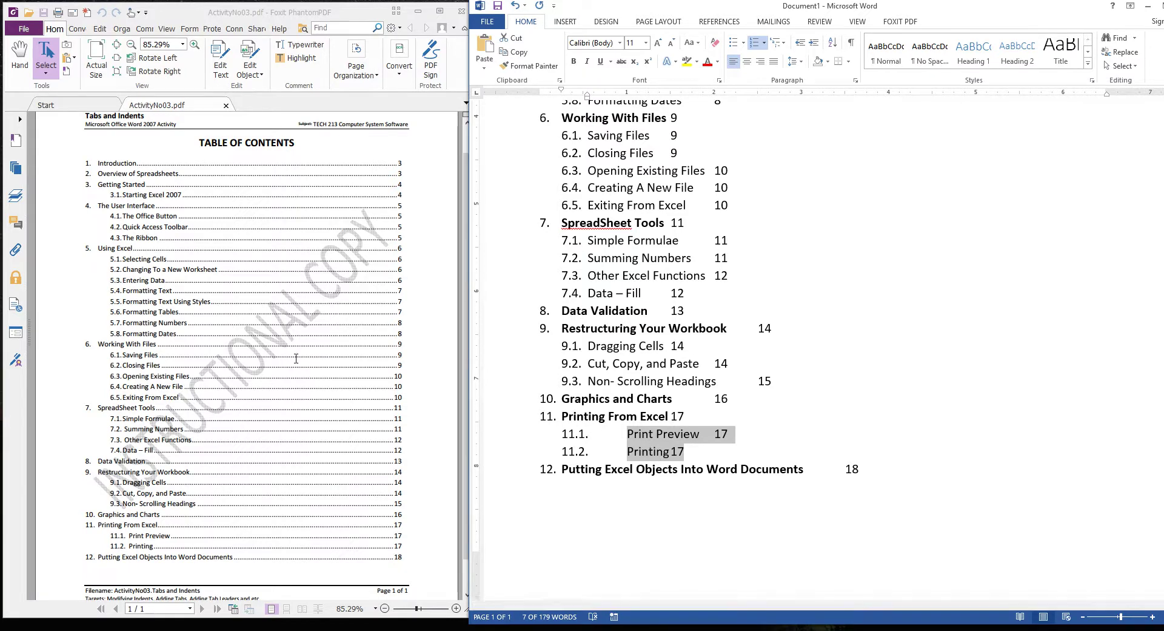
pyautogui.click(597, 445)
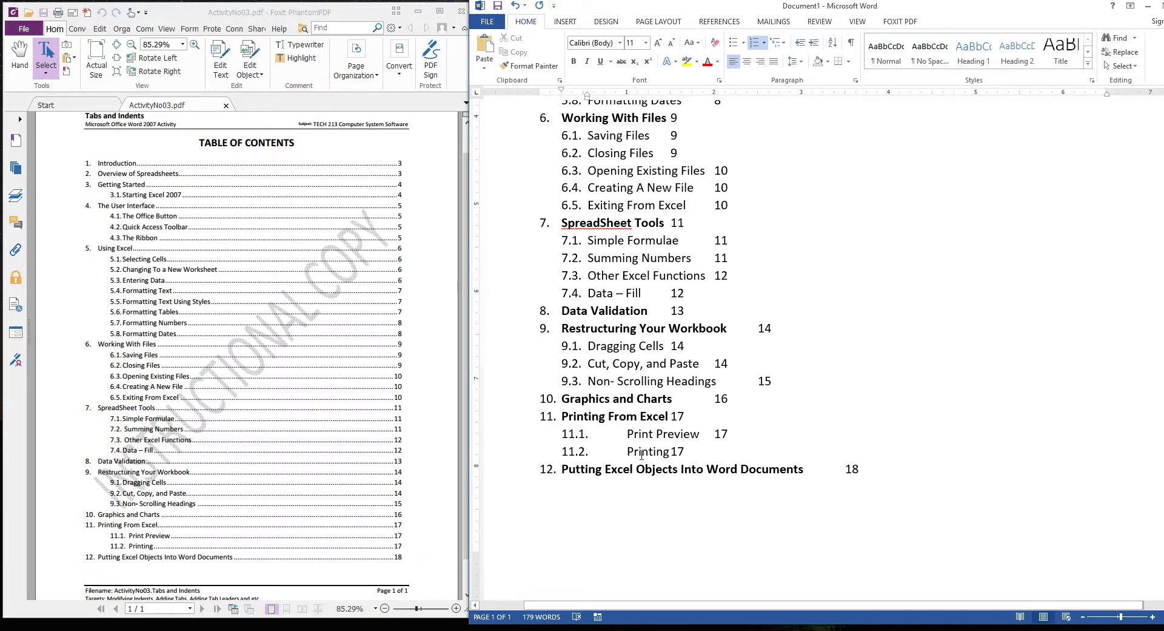
pyautogui.moveTo(632, 433); pyautogui.dragTo(688, 452)
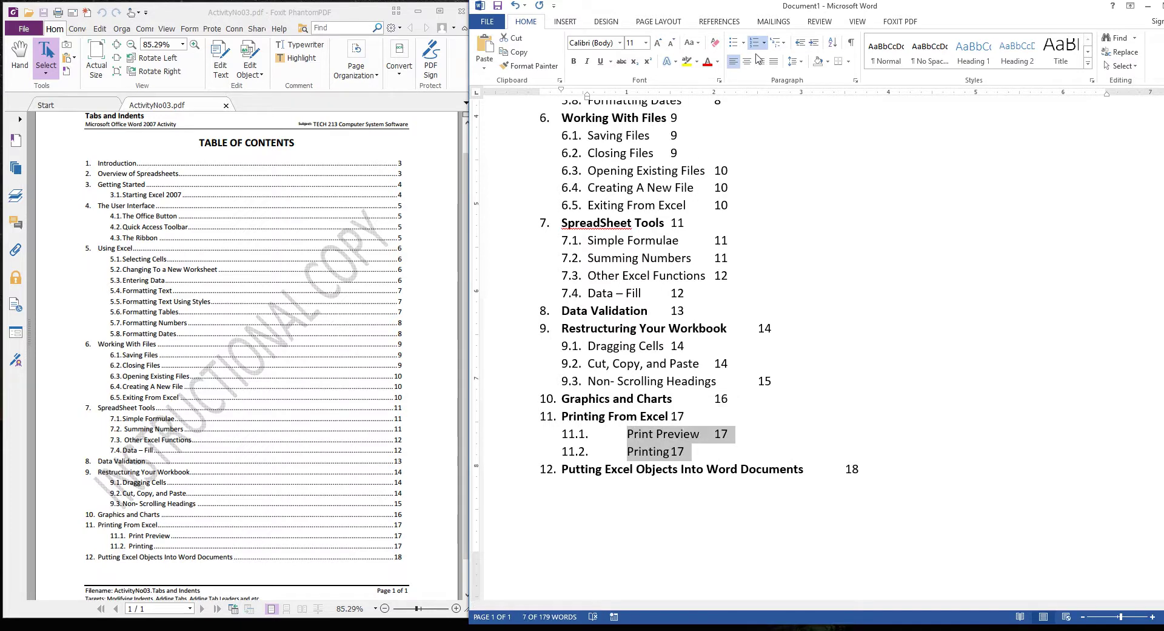
pyautogui.click(782, 44)
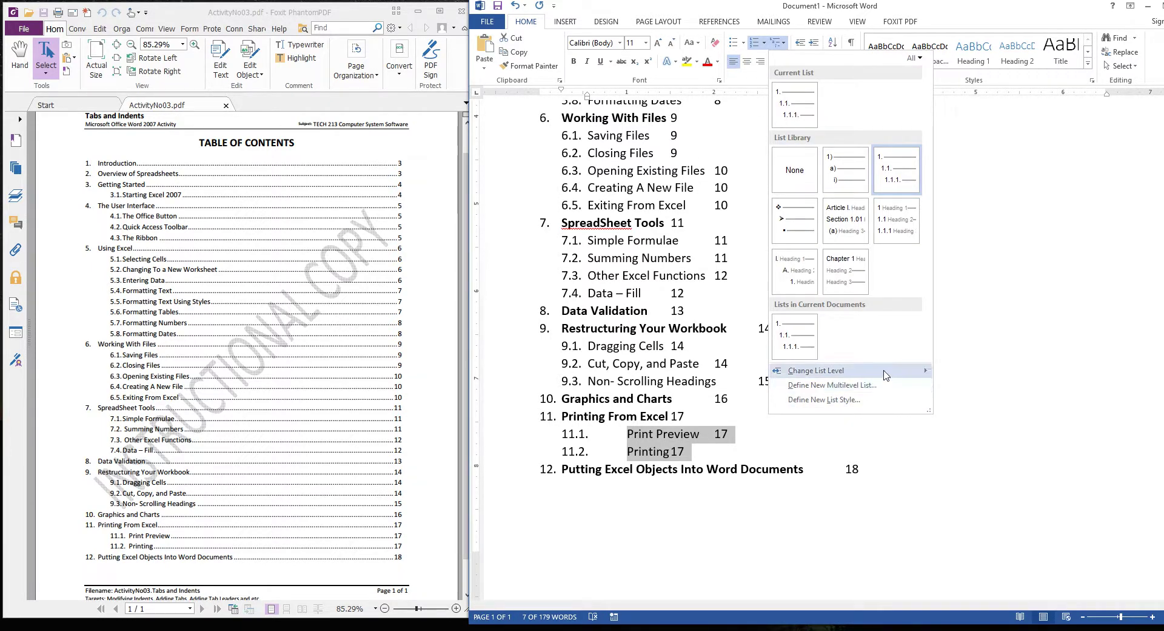
pyautogui.click(865, 404)
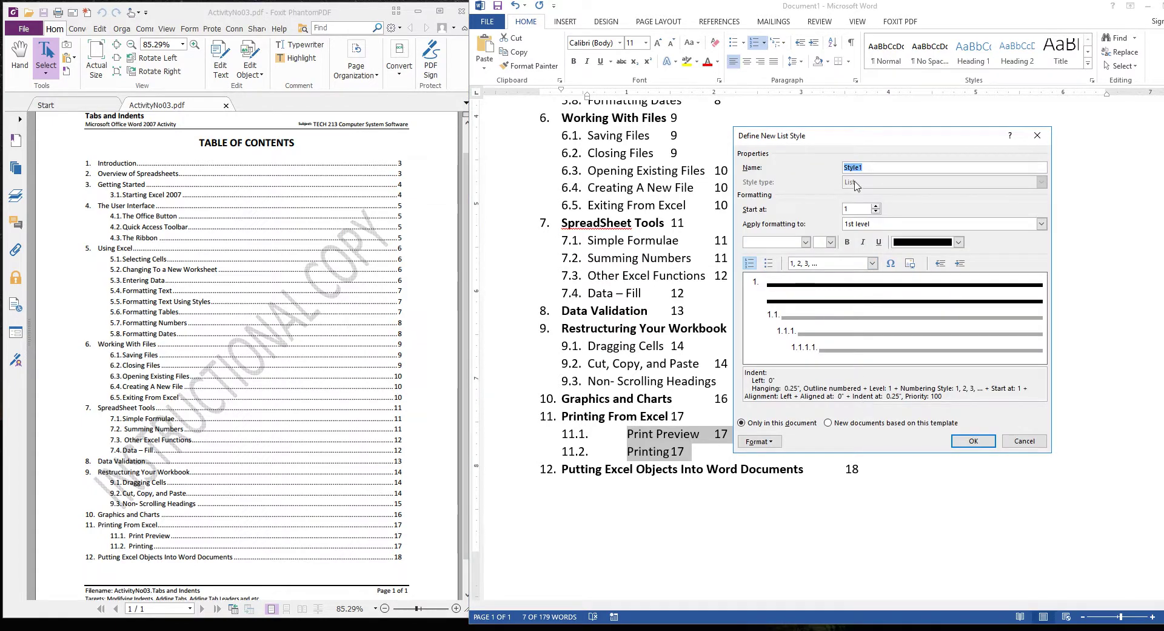
pyautogui.moveTo(850, 142); pyautogui.dragTo(899, 75)
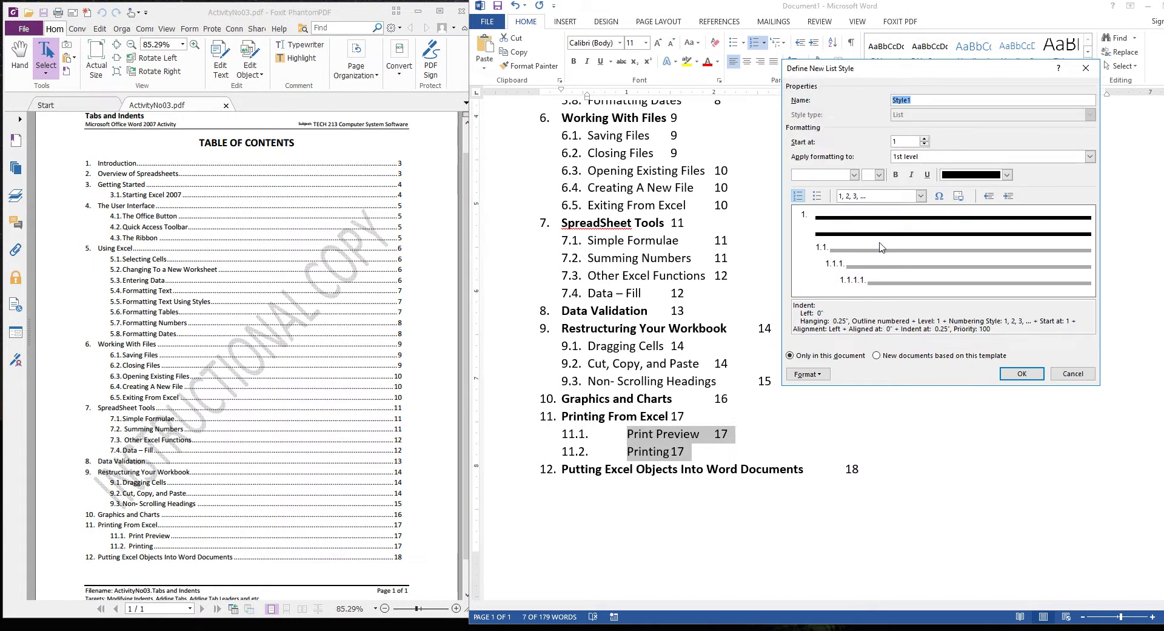
pyautogui.click(1073, 373)
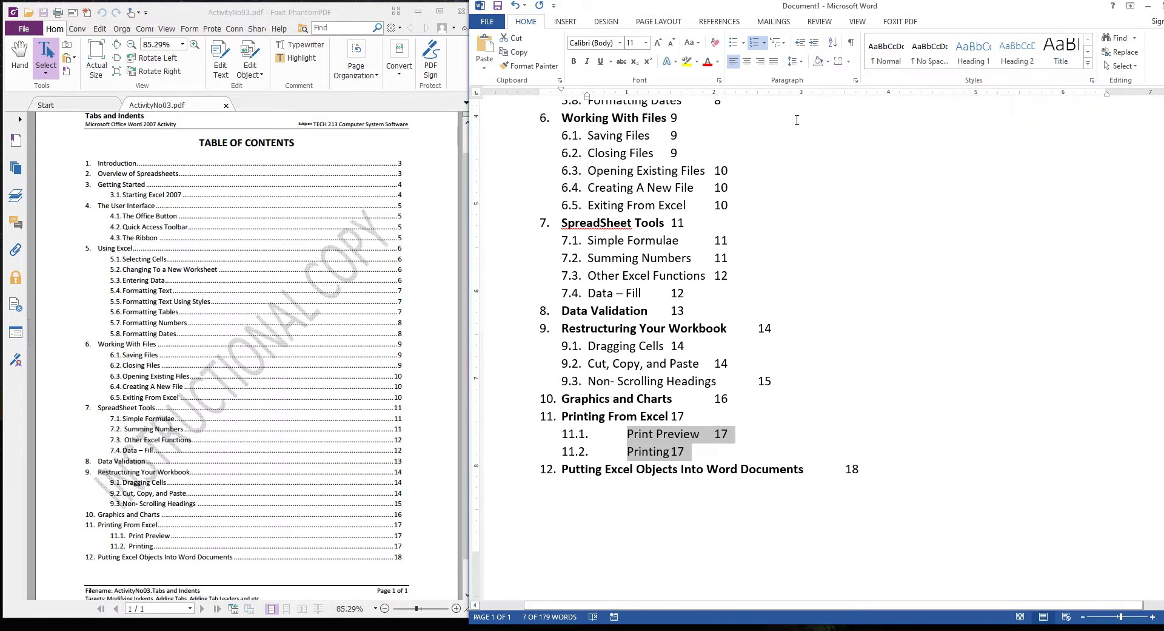
# Step: Define a new multilevel list for Print Preview and Printing with the level 2 text indent set to 0.6"
pyautogui.click(782, 42)
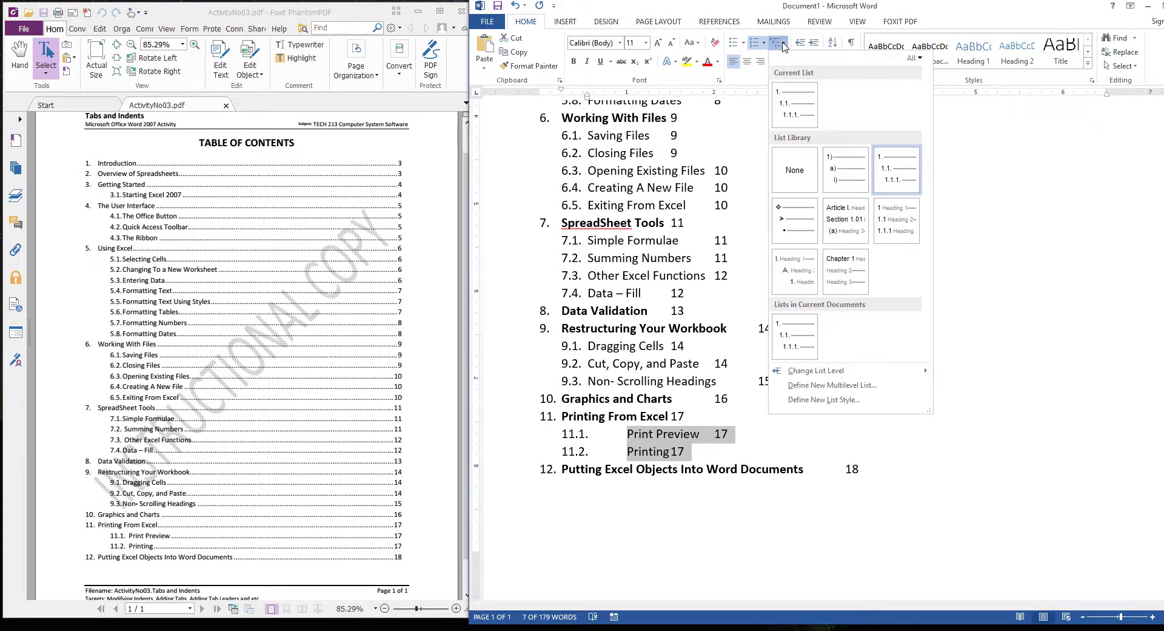
pyautogui.click(821, 385)
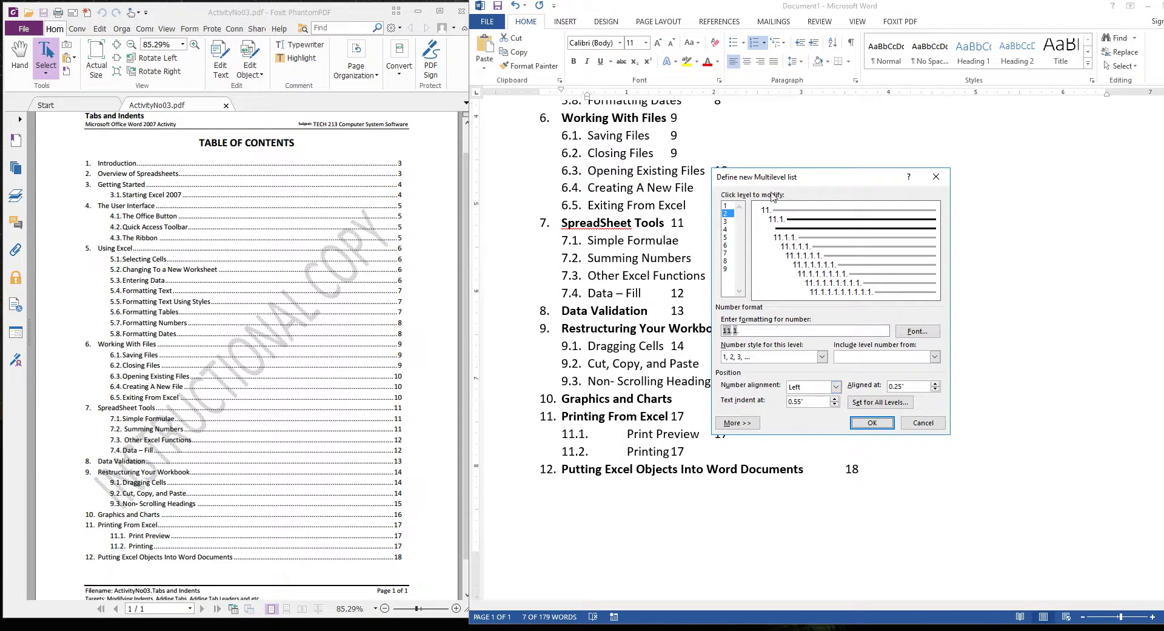
pyautogui.moveTo(776, 177); pyautogui.dragTo(804, 152)
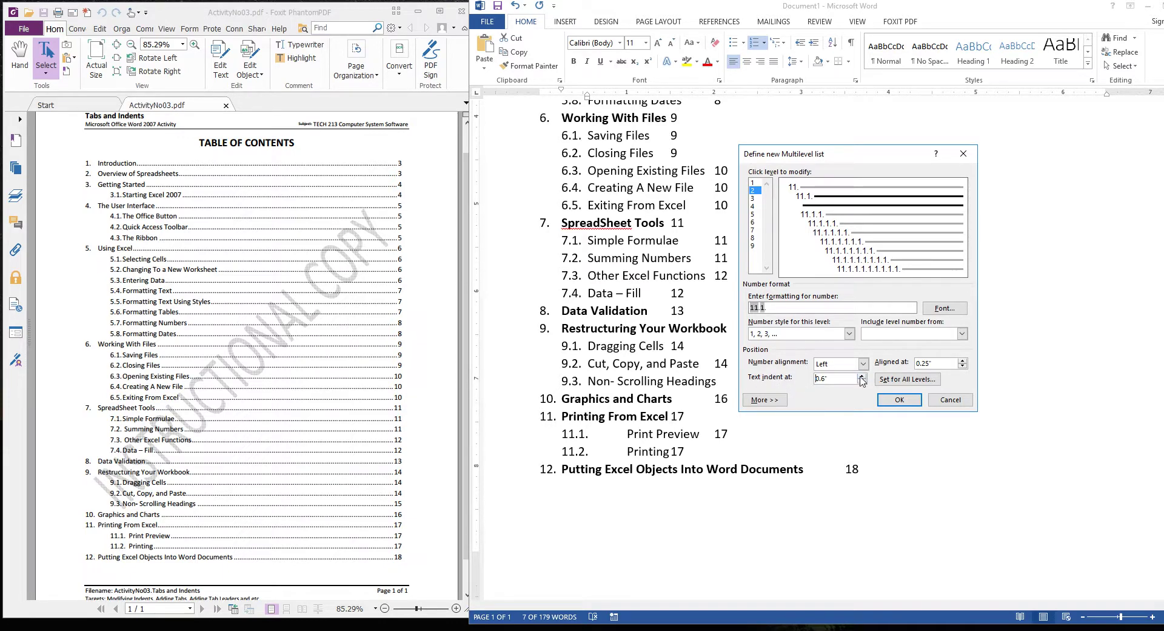
pyautogui.click(892, 398)
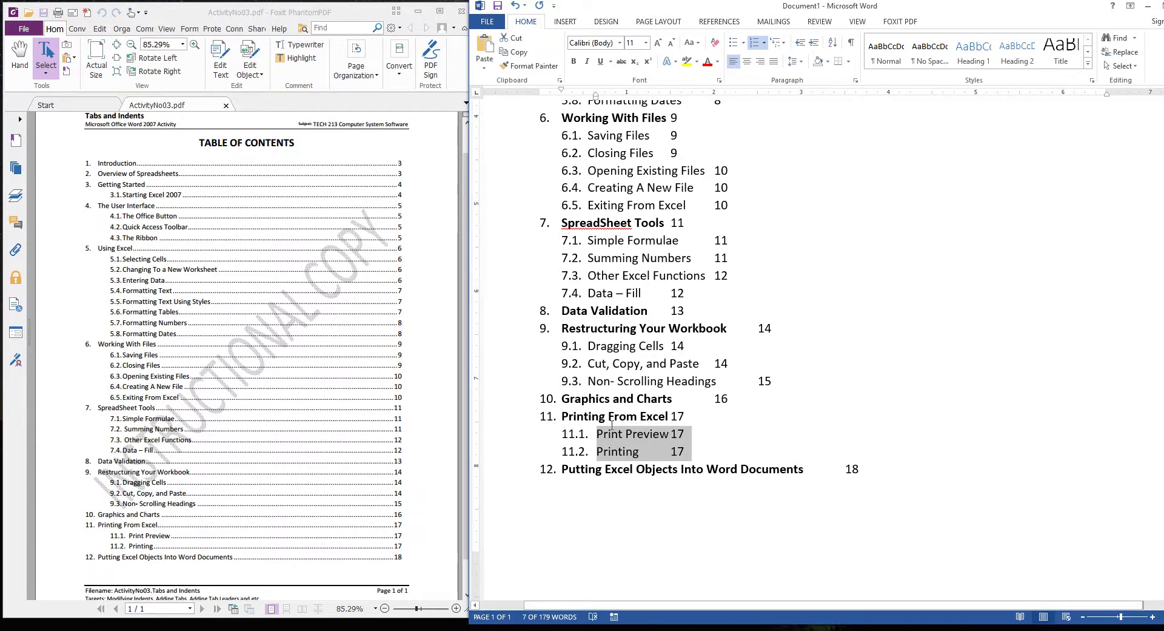
pyautogui.press('Right')
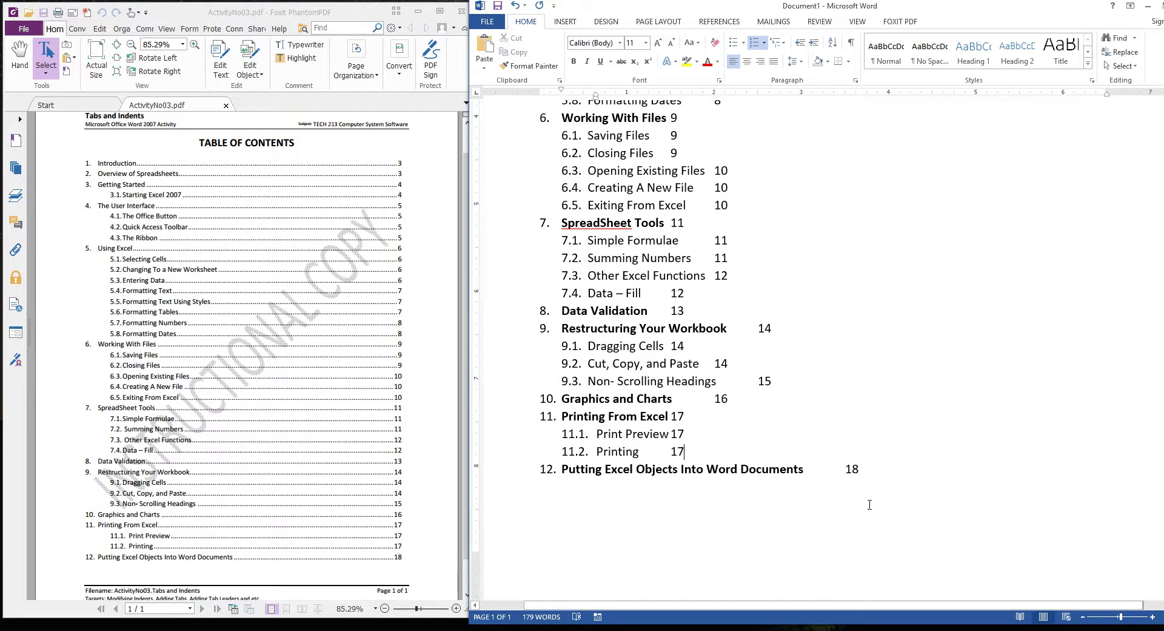
# Step: Set a right-aligned tab stop at 6.5" with dotted leader 2 for all entries from Introduction to Putting Excel Objects Into Word Documents
pyautogui.scroll(8, 877, 503)
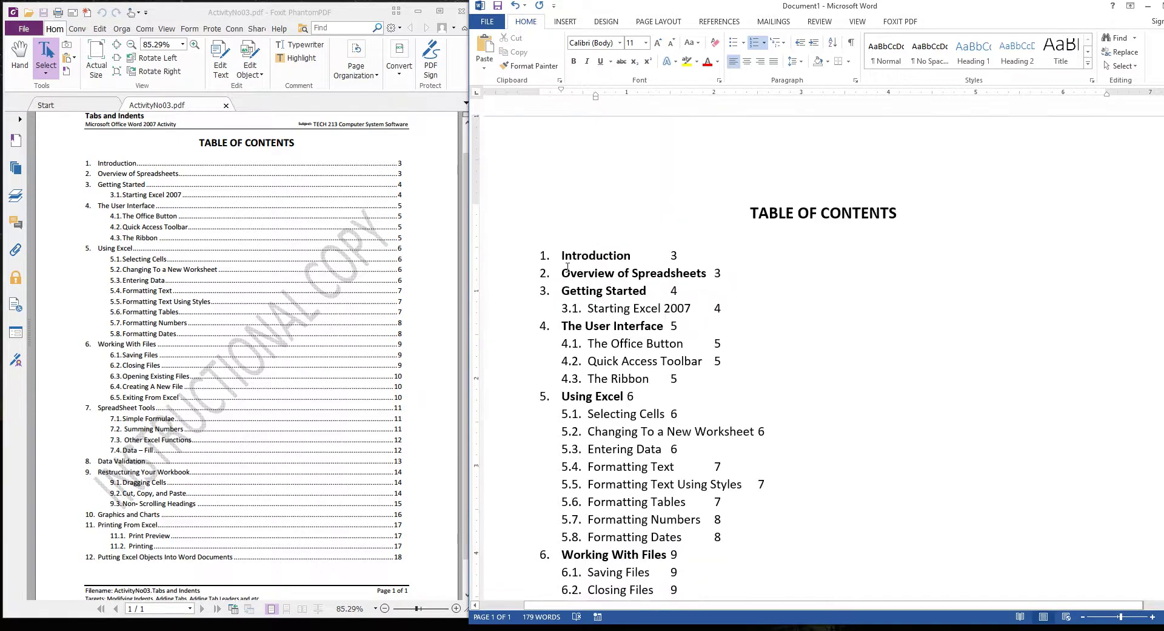
pyautogui.moveTo(562, 255); pyautogui.dragTo(895, 418)
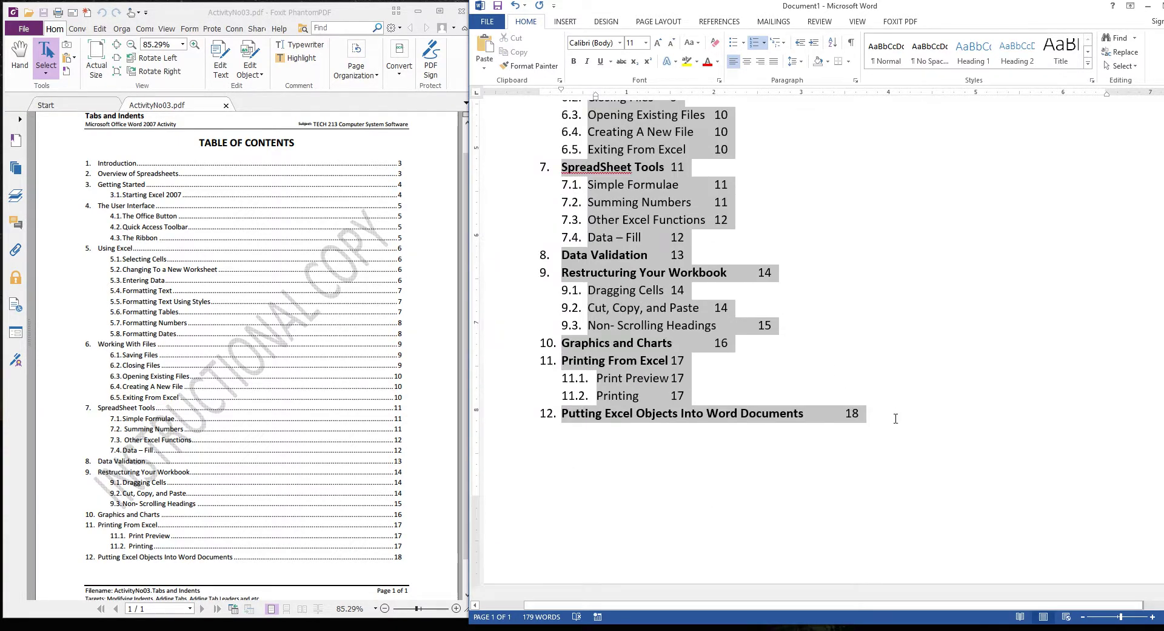
pyautogui.scroll(8, 895, 418)
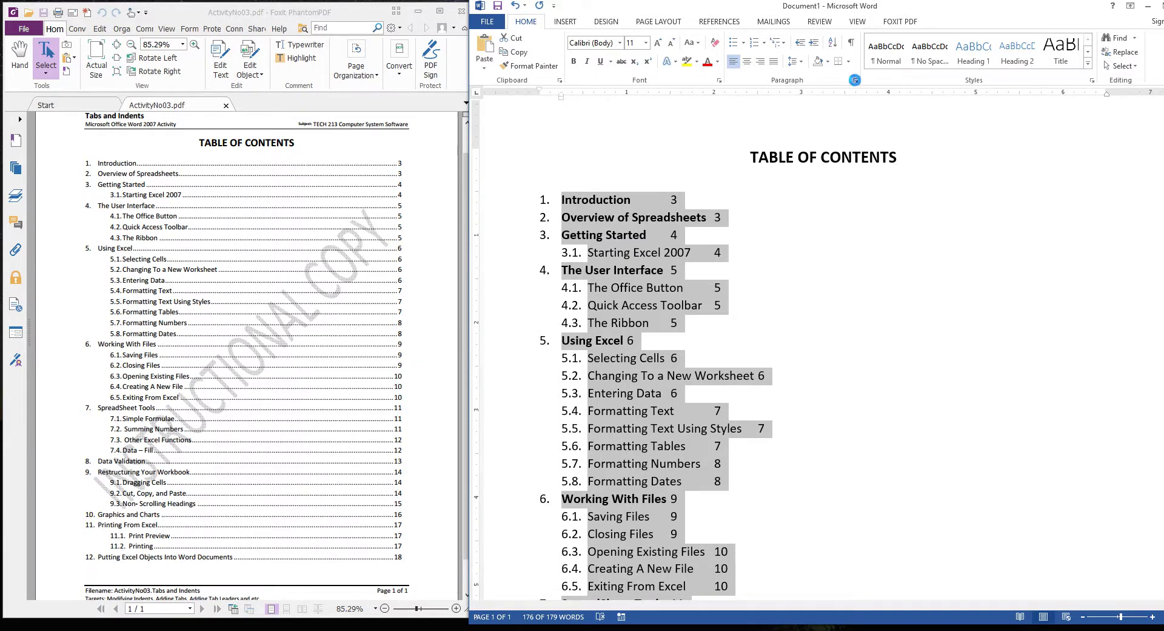
pyautogui.click(855, 80)
pyautogui.click(633, 418)
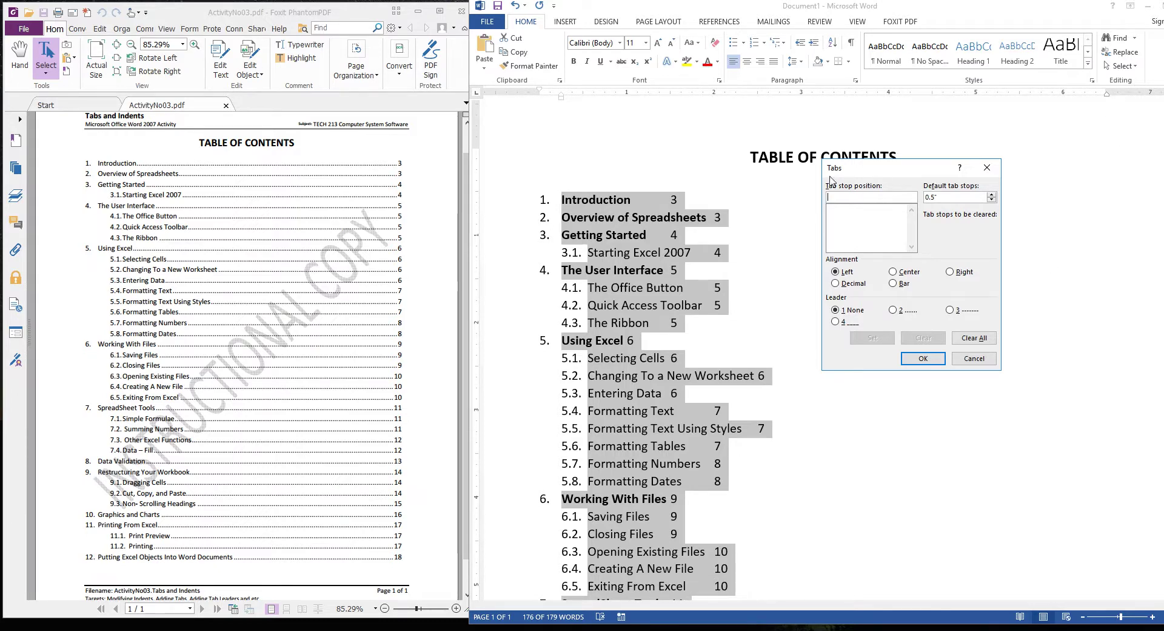
pyautogui.write('6.')
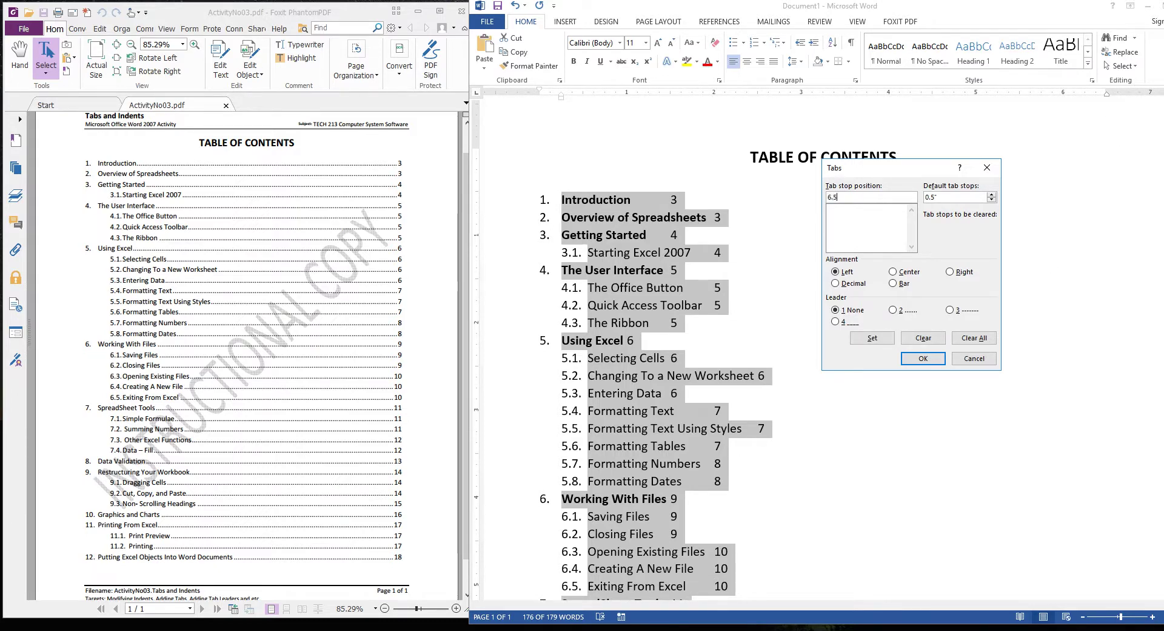
pyautogui.write('5"')
pyautogui.click(963, 275)
pyautogui.click(892, 310)
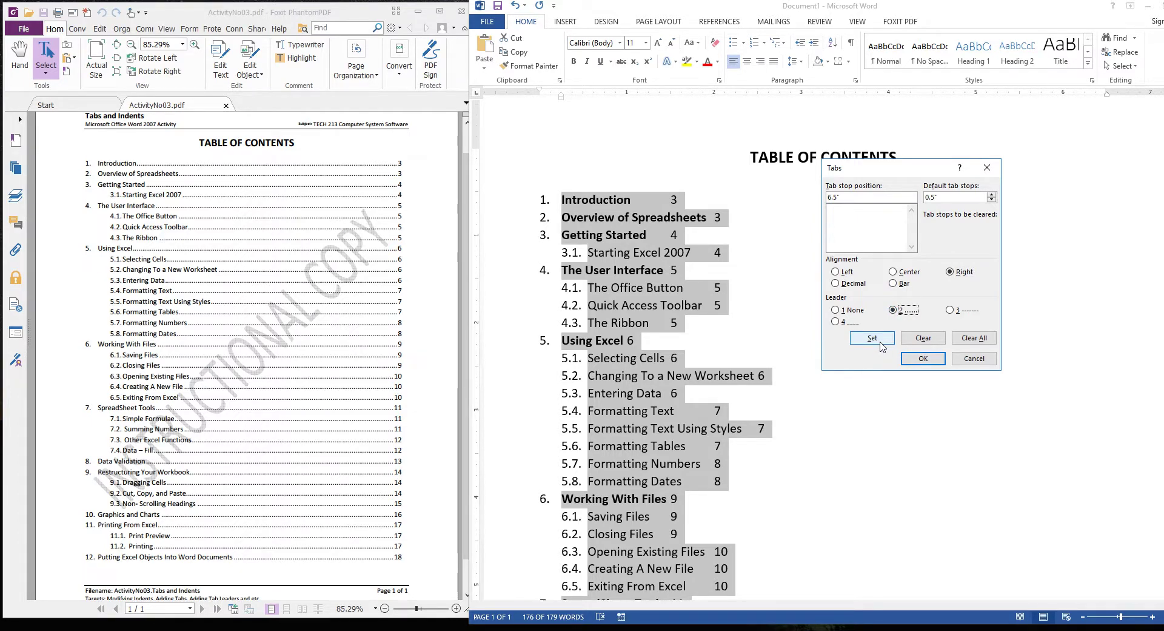
pyautogui.click(880, 344)
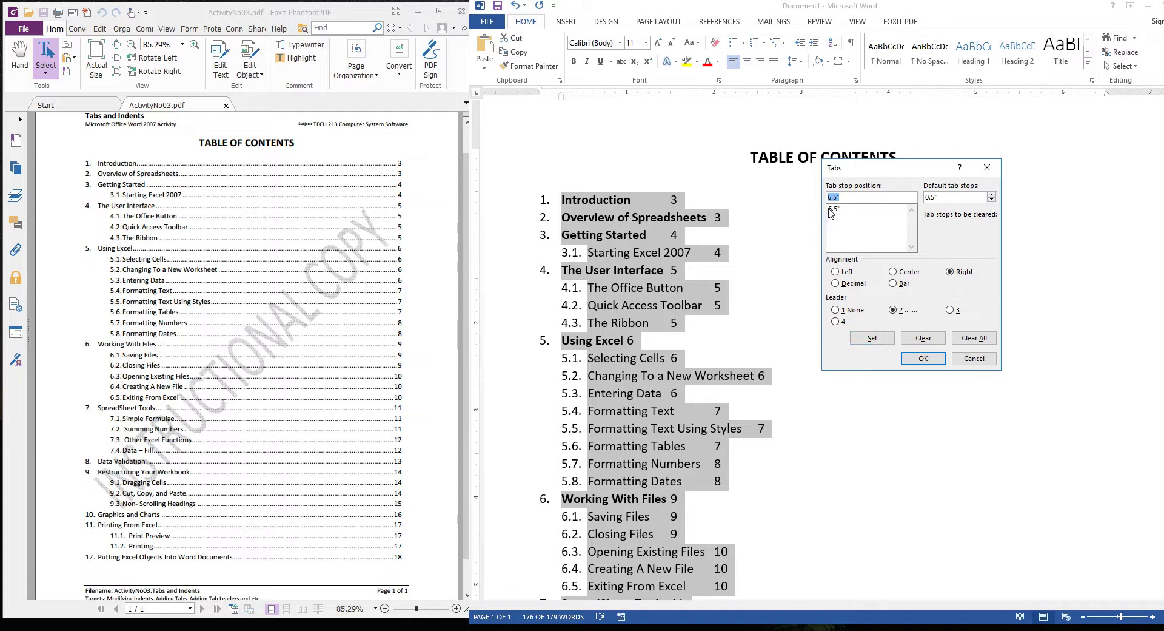
pyautogui.click(923, 361)
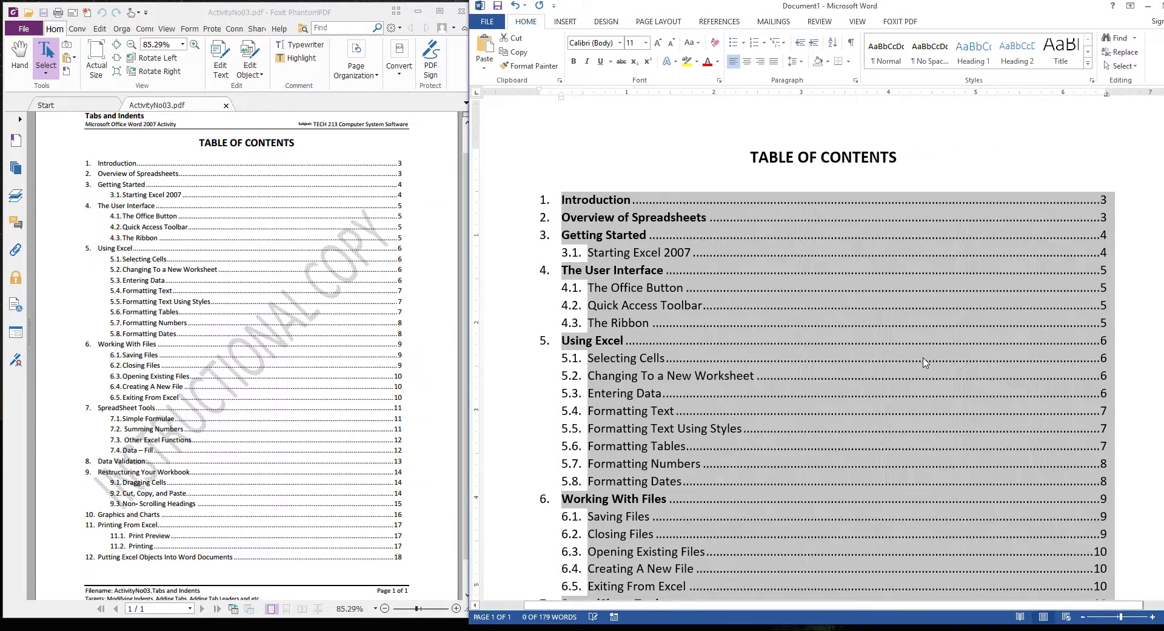
# Step: Review the whole formatted table of contents against the PDF sample, checking numbering, indents and dot leaders
pyautogui.keyDown('ctrl'); pyautogui.scroll(-4, 873, 311); pyautogui.keyUp('ctrl')
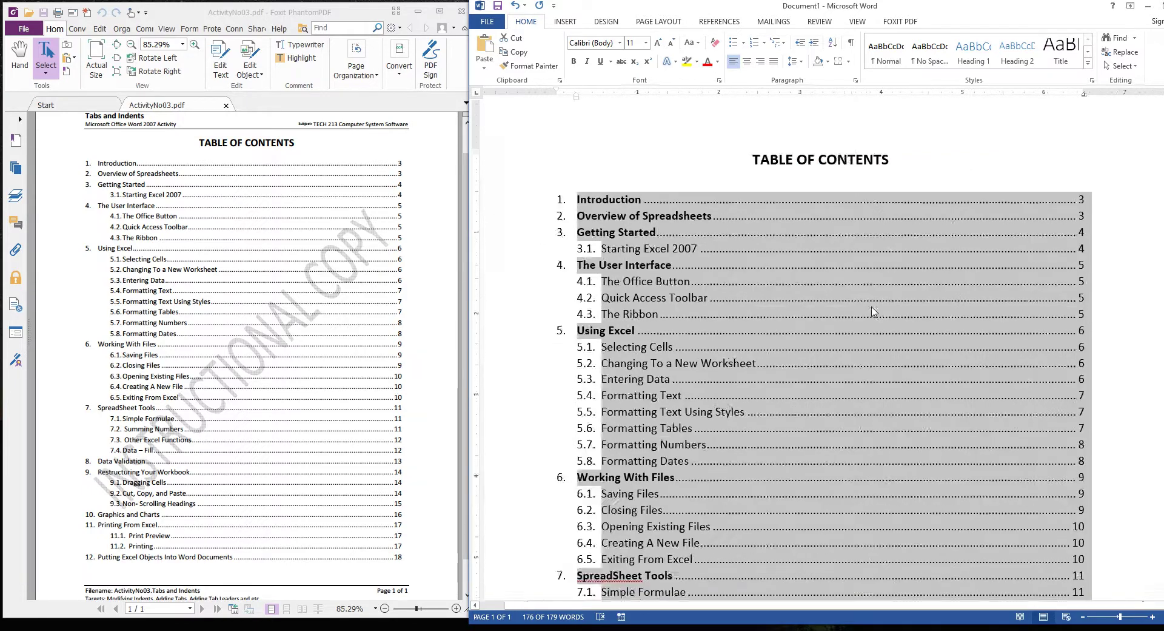
pyautogui.scroll(-5, 873, 311)
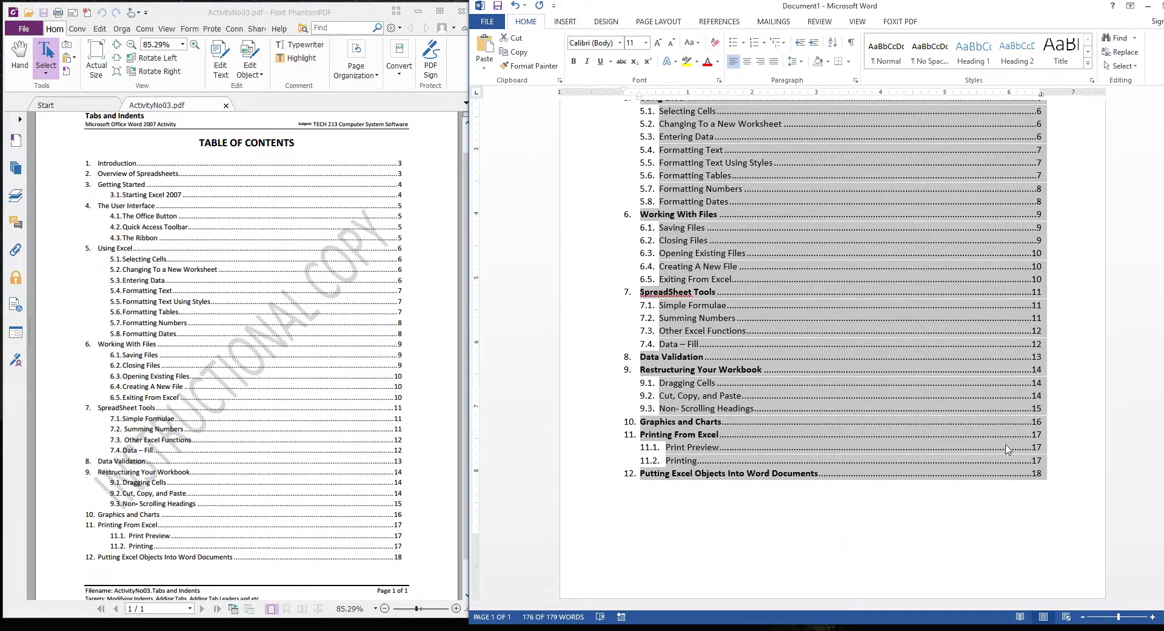
pyautogui.click(1054, 478)
pyautogui.scroll(5, 1071, 473)
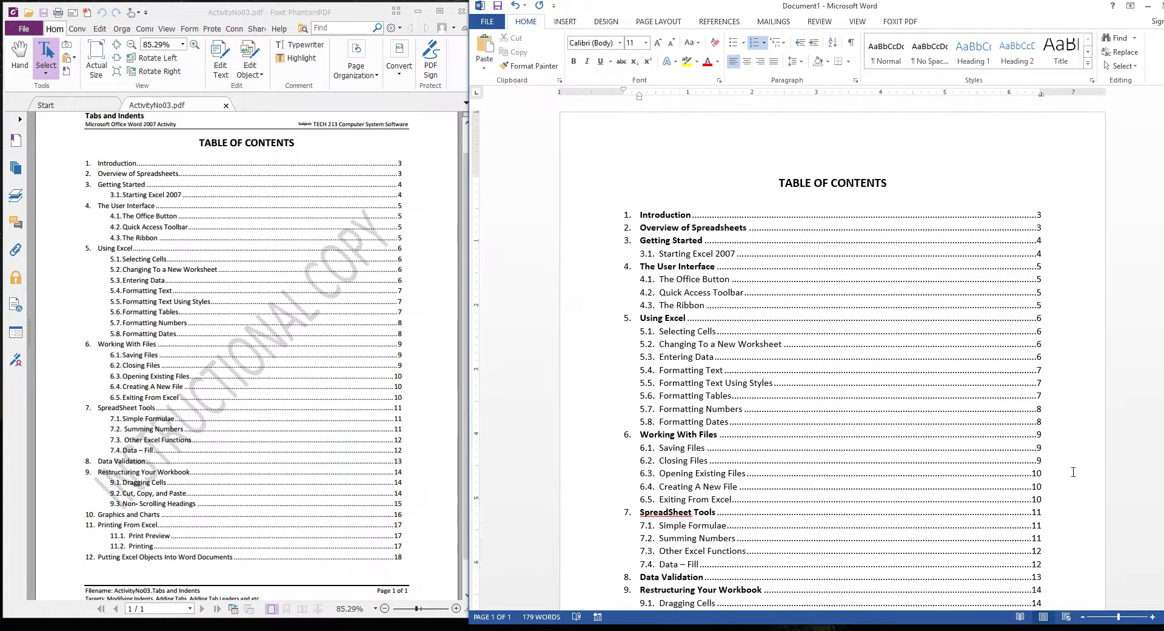
pyautogui.scroll(-5, 1043, 455)
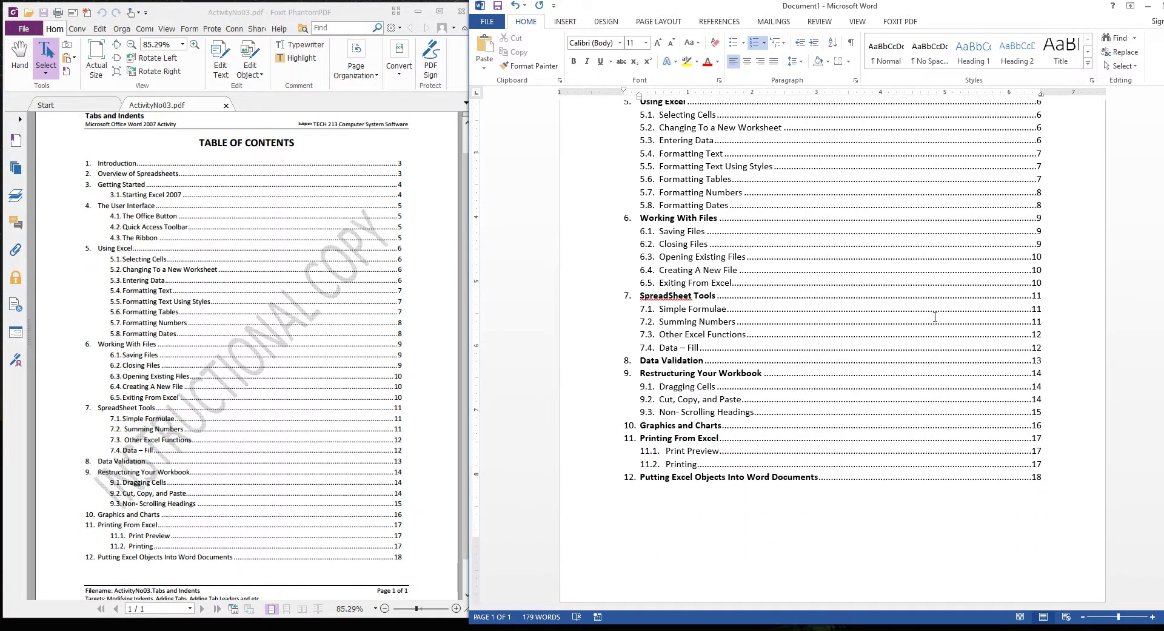
pyautogui.scroll(5, 1000, 350)
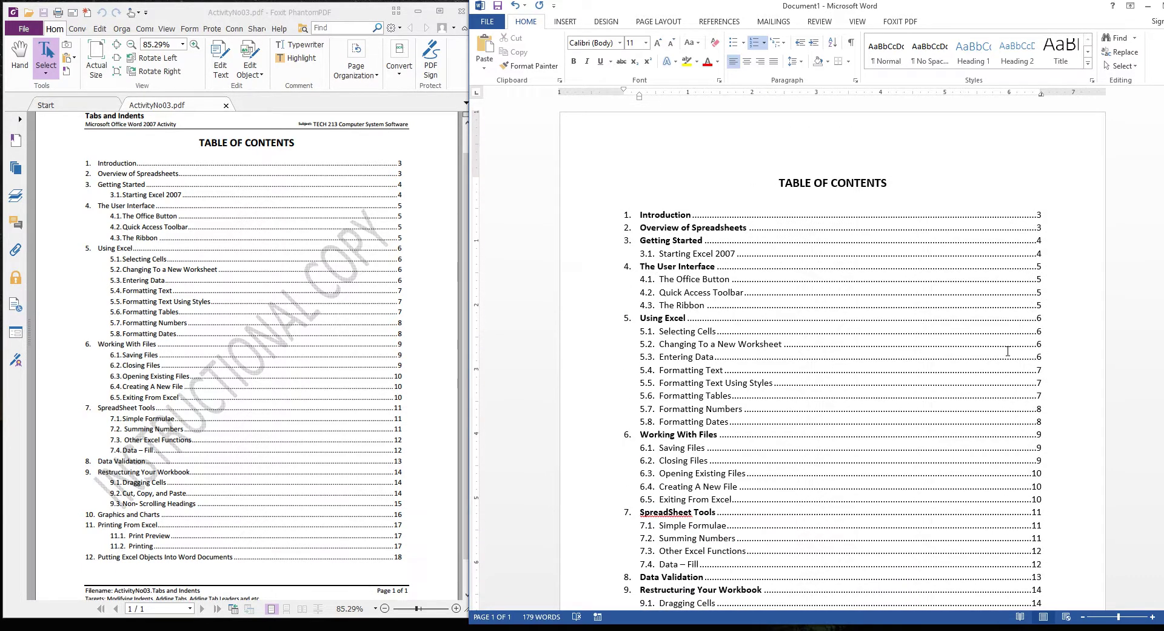